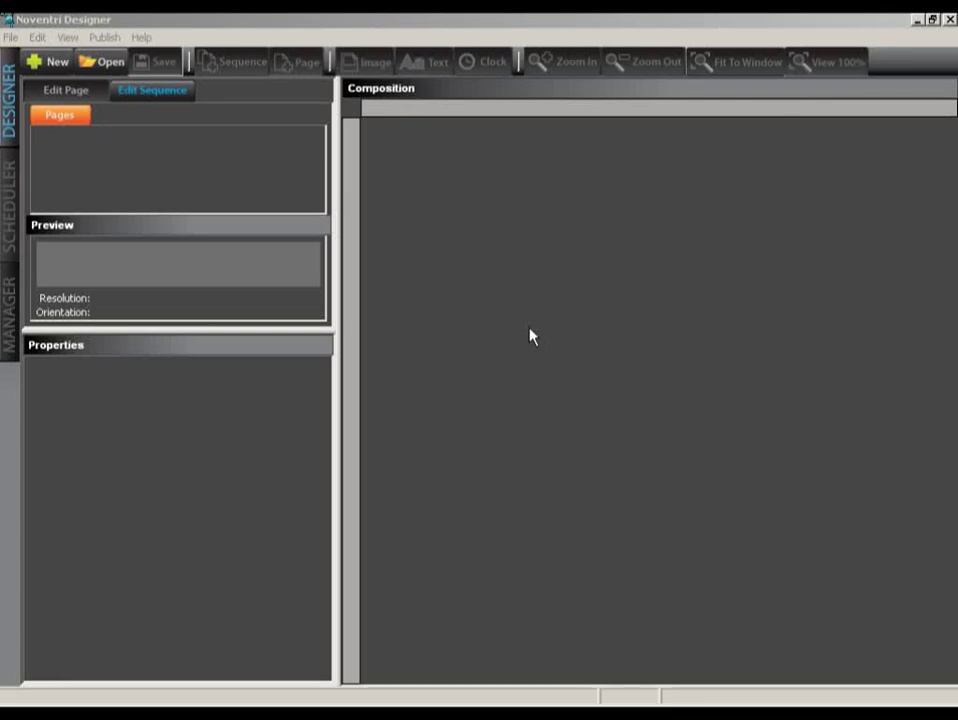
Step: Create a new project named MyProject at 1366x768 TRUE COLOR resolution
{"action": "left_click", "coordinate": [57, 62]}
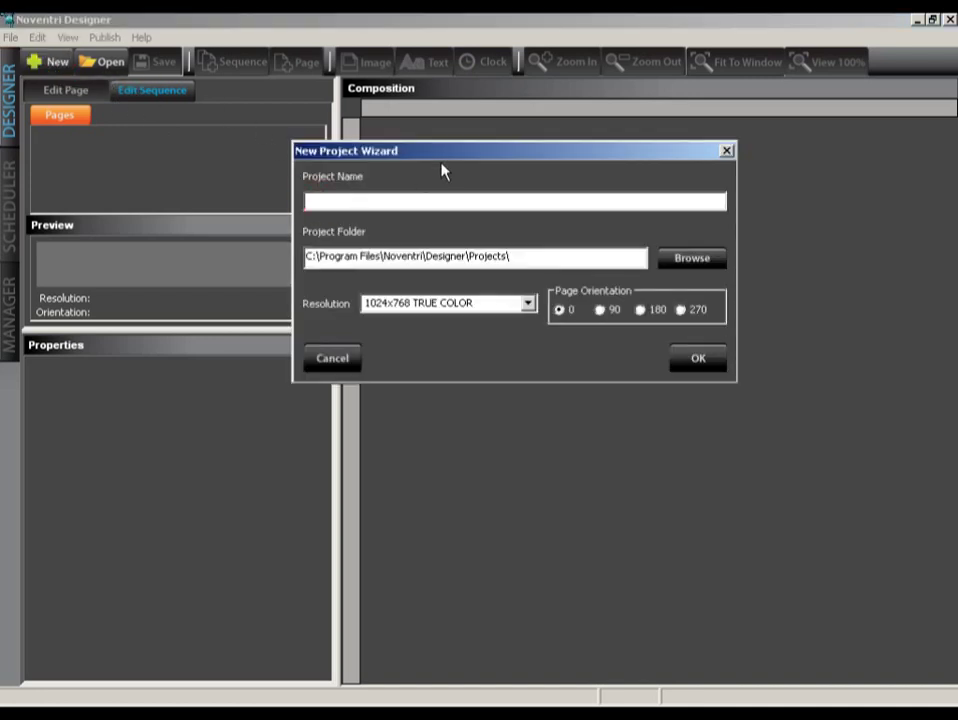
{"action": "type", "text": "MyProject"}
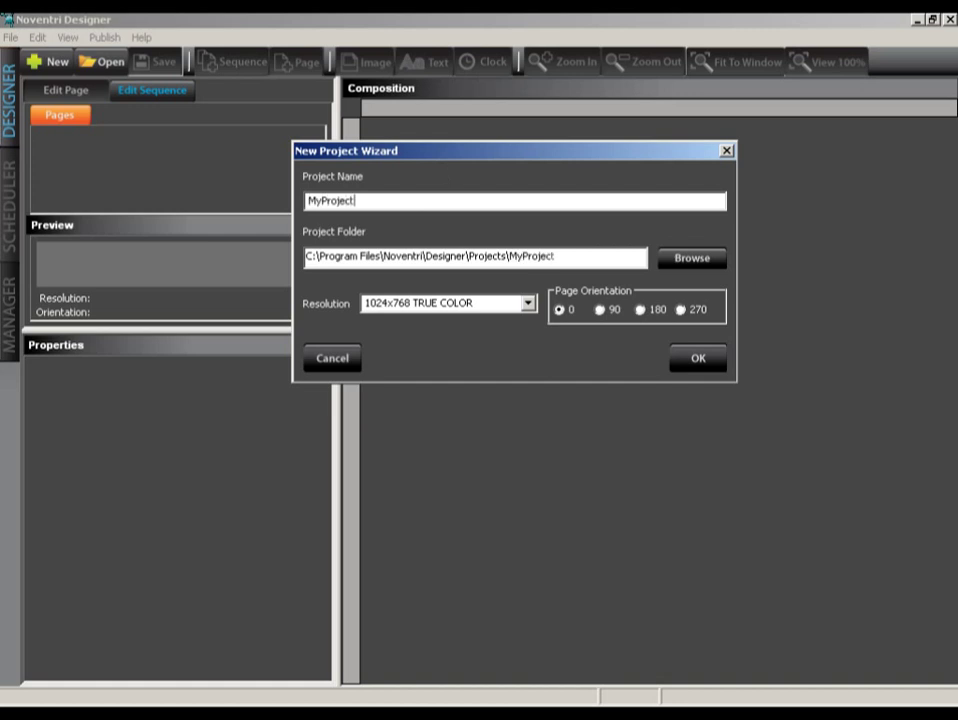
{"action": "left_click", "coordinate": [527, 304]}
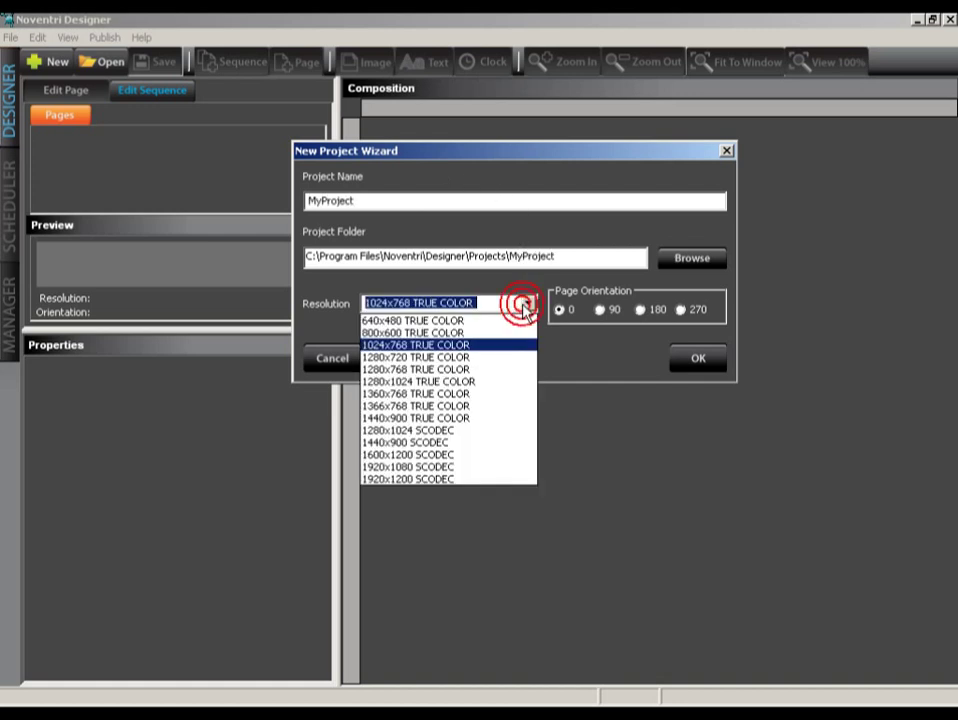
{"action": "left_click", "coordinate": [508, 407]}
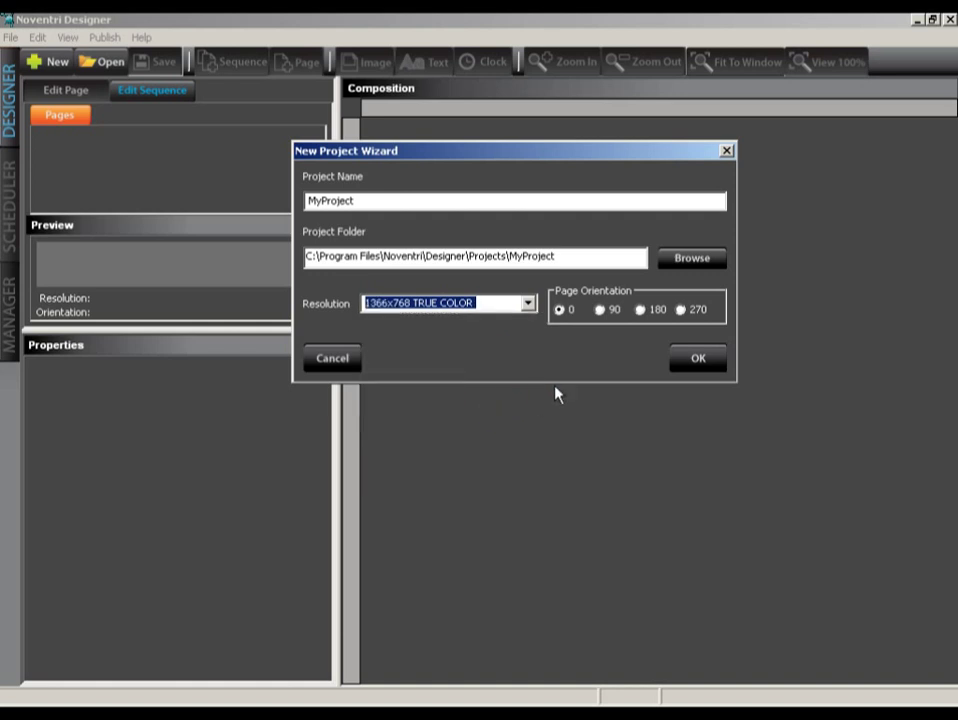
{"action": "left_click", "coordinate": [693, 361]}
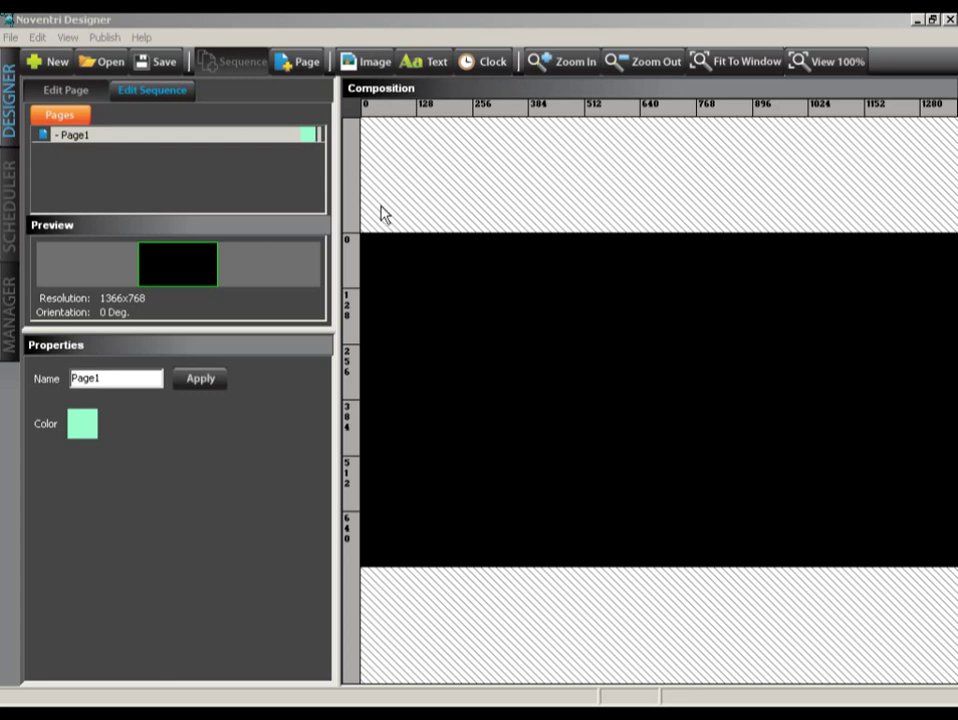
Step: Add a second page named Steak House Ad and colour it orange
{"action": "left_click", "coordinate": [305, 65]}
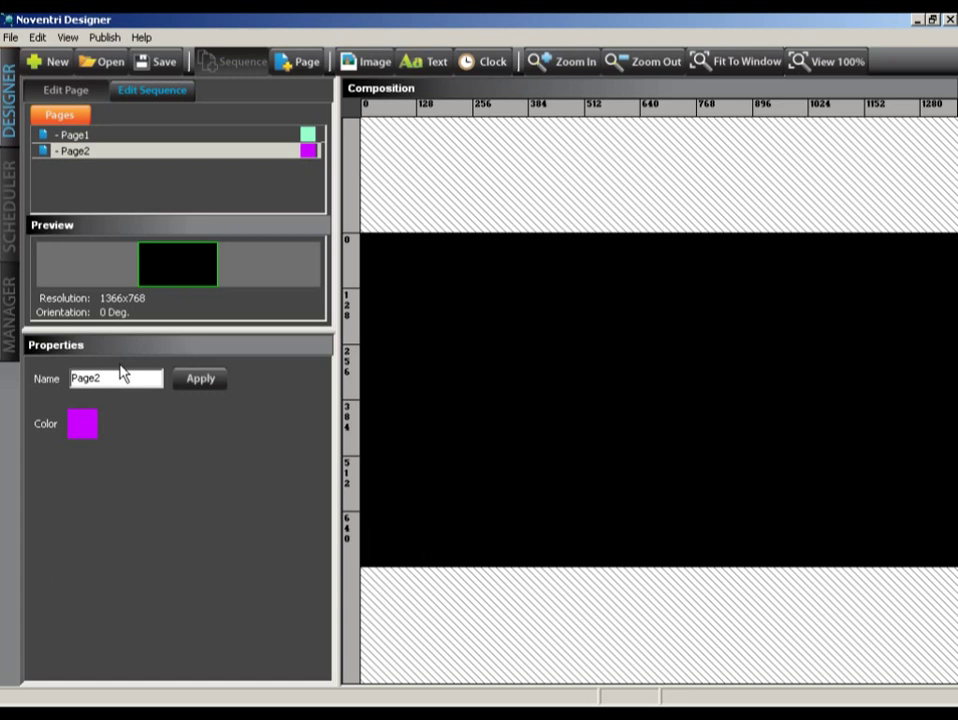
{"action": "double_click", "coordinate": [118, 378]}
{"action": "type", "text": "Steak House Ad"}
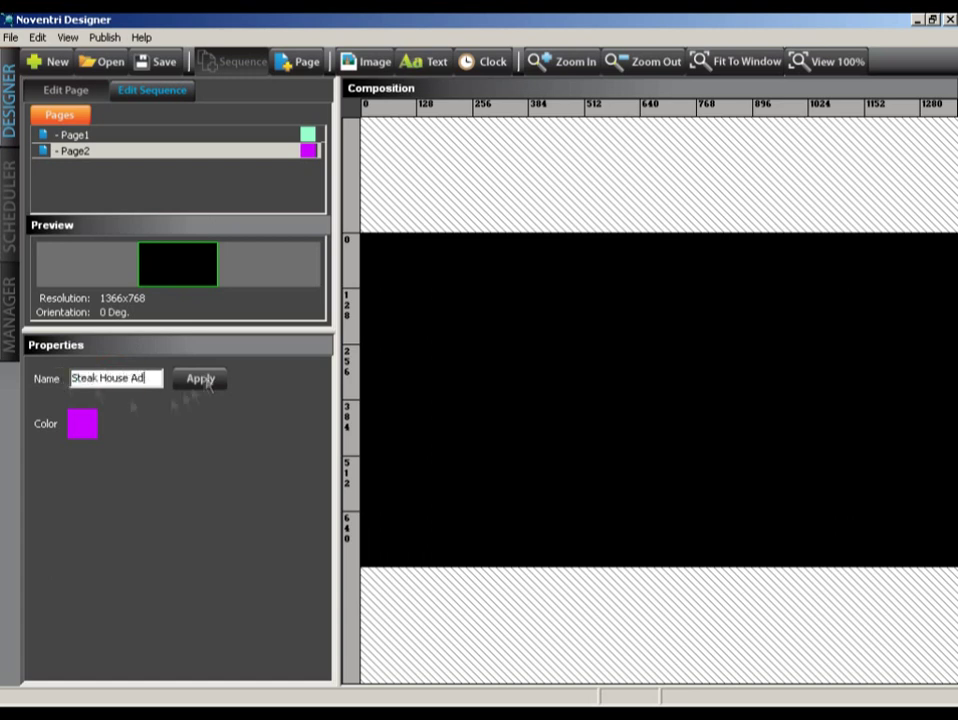
{"action": "left_click", "coordinate": [207, 385]}
{"action": "left_click", "coordinate": [84, 421]}
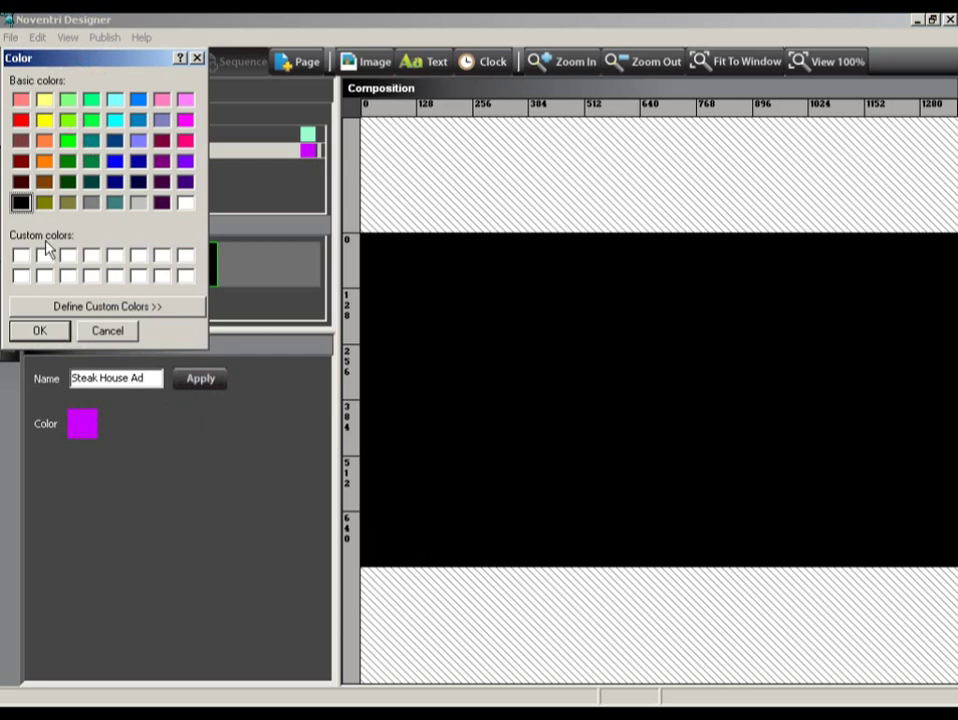
{"action": "left_click", "coordinate": [44, 161]}
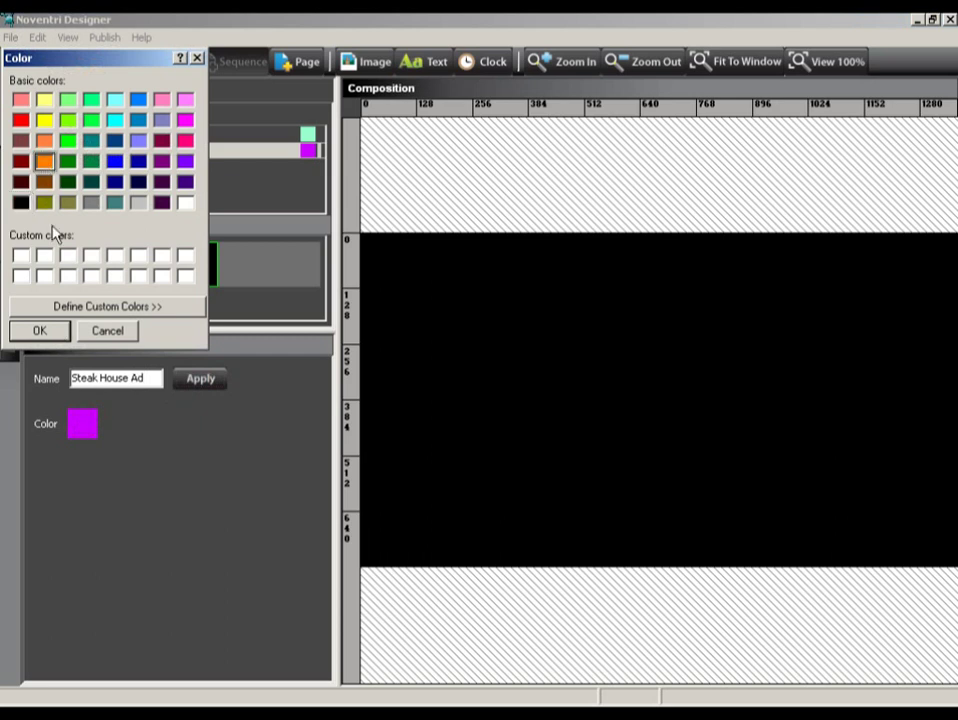
{"action": "left_click", "coordinate": [48, 331]}
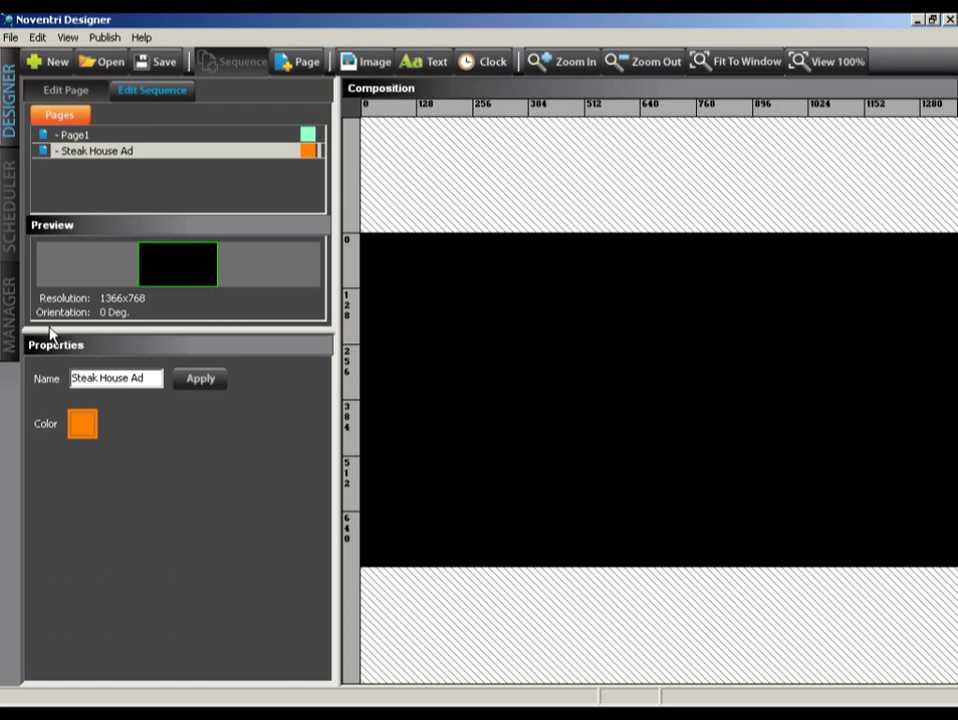
Step: Rename Page1 to Meeting Room and colour it bright green
{"action": "left_click", "coordinate": [68, 135]}
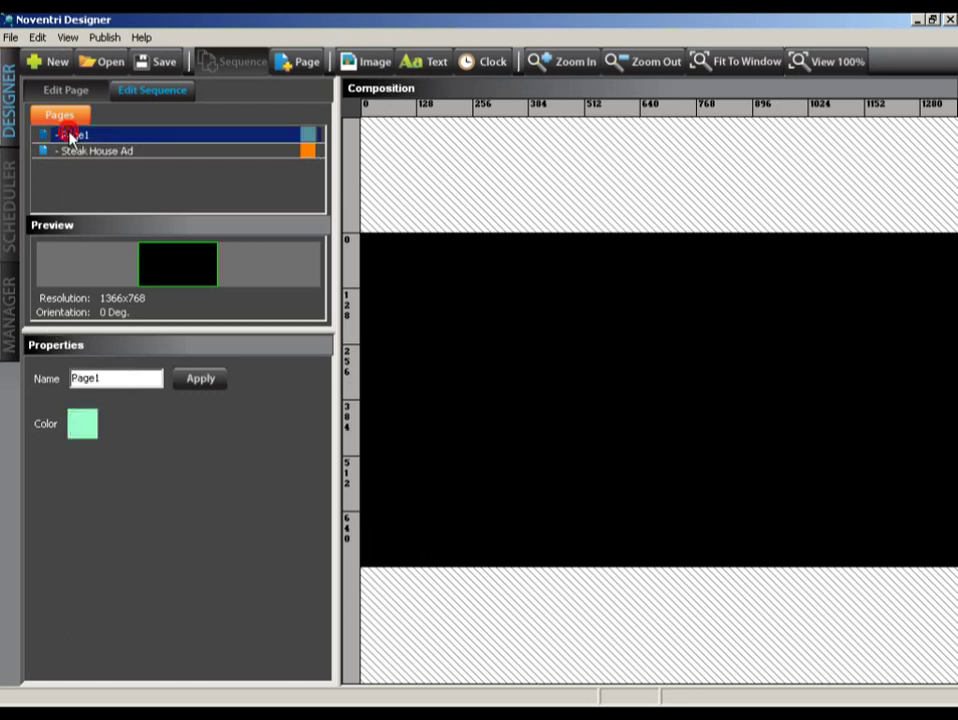
{"action": "double_click", "coordinate": [108, 378]}
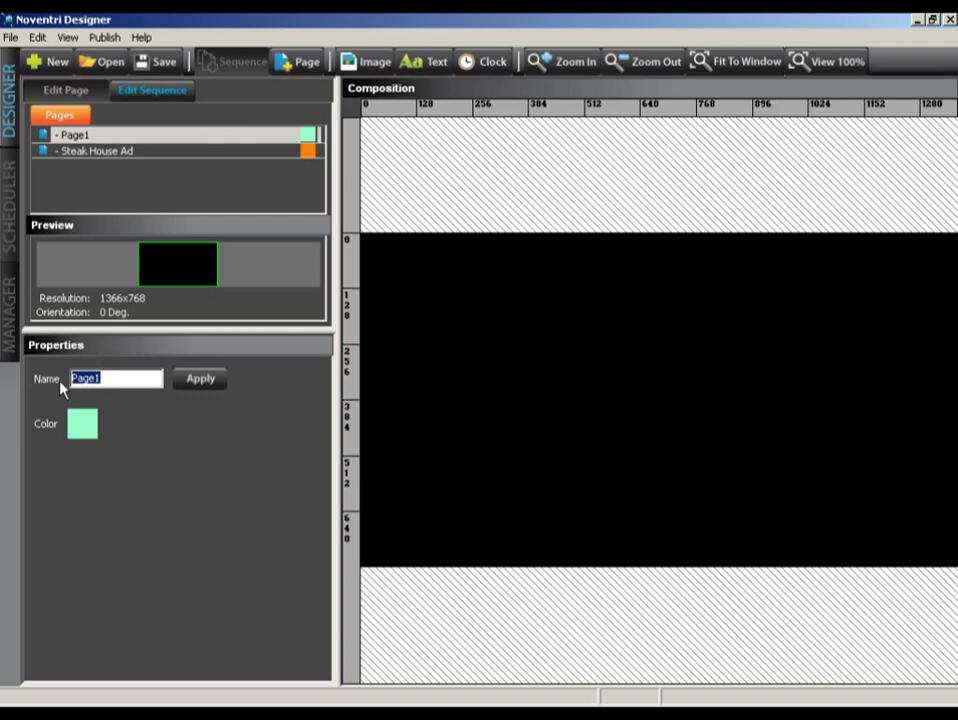
{"action": "type", "text": "Meeting Room"}
{"action": "left_click", "coordinate": [199, 387]}
{"action": "left_click", "coordinate": [81, 422]}
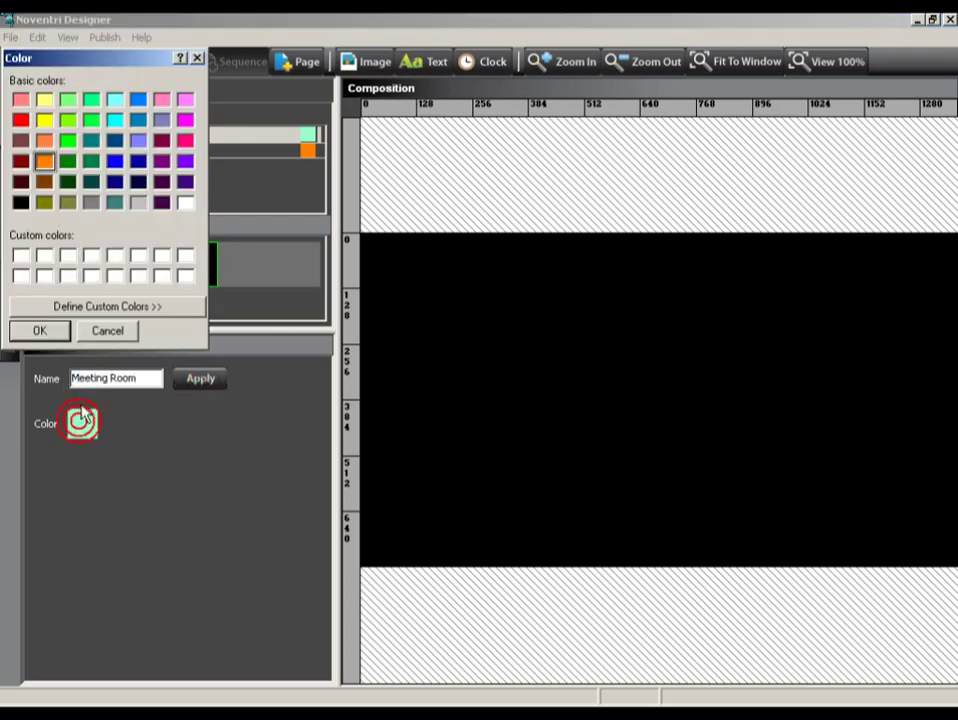
{"action": "left_click", "coordinate": [67, 140]}
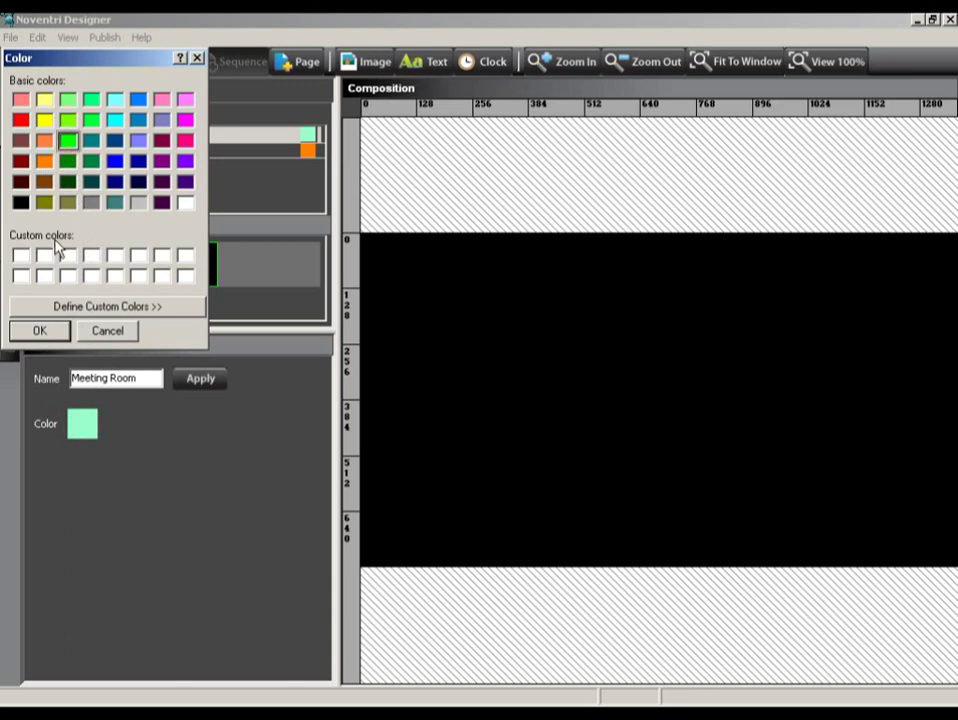
{"action": "left_click", "coordinate": [55, 330]}
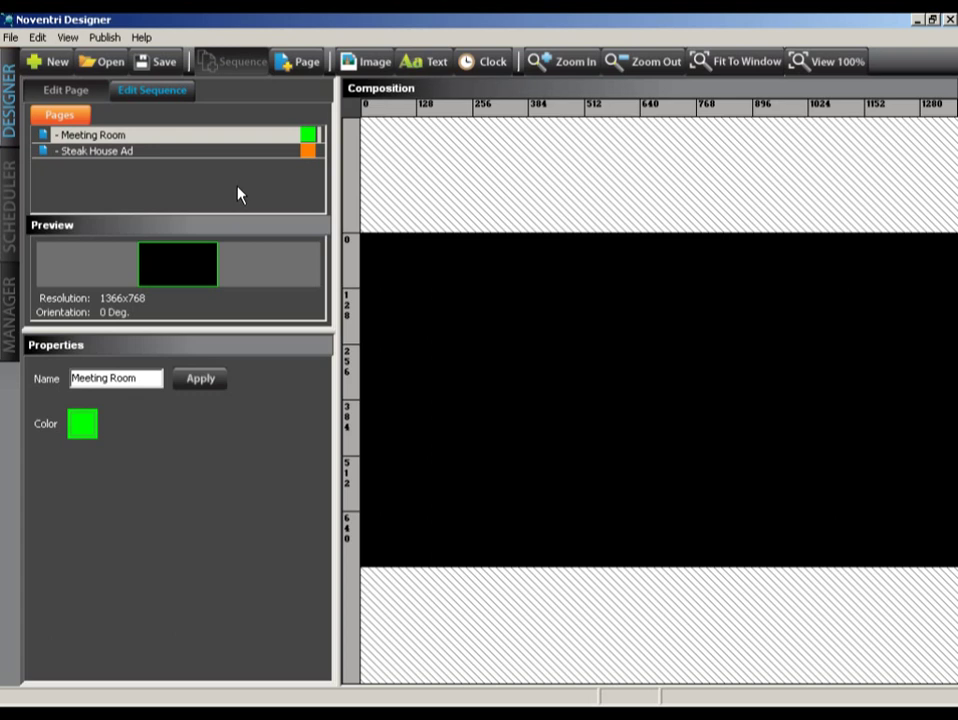
Step: Draw an image region across the Meeting Room page and name it Background
{"action": "left_click", "coordinate": [359, 67]}
{"action": "left_click_drag", "start_coordinate": [382, 260], "coordinate": [929, 545]}
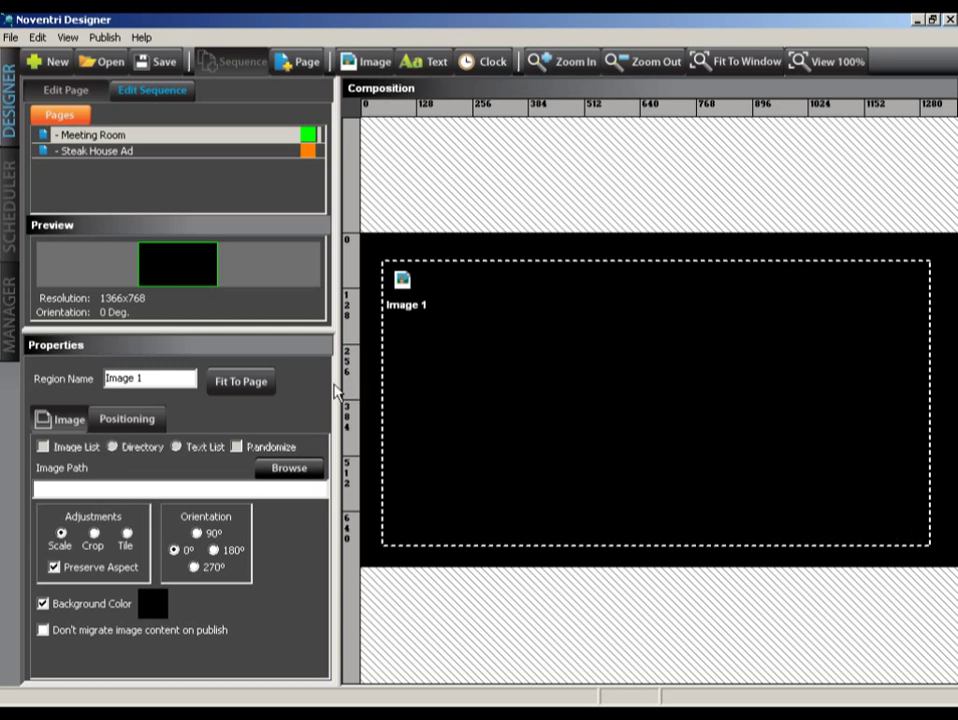
{"action": "left_click_drag", "start_coordinate": [173, 381], "coordinate": [104, 381]}
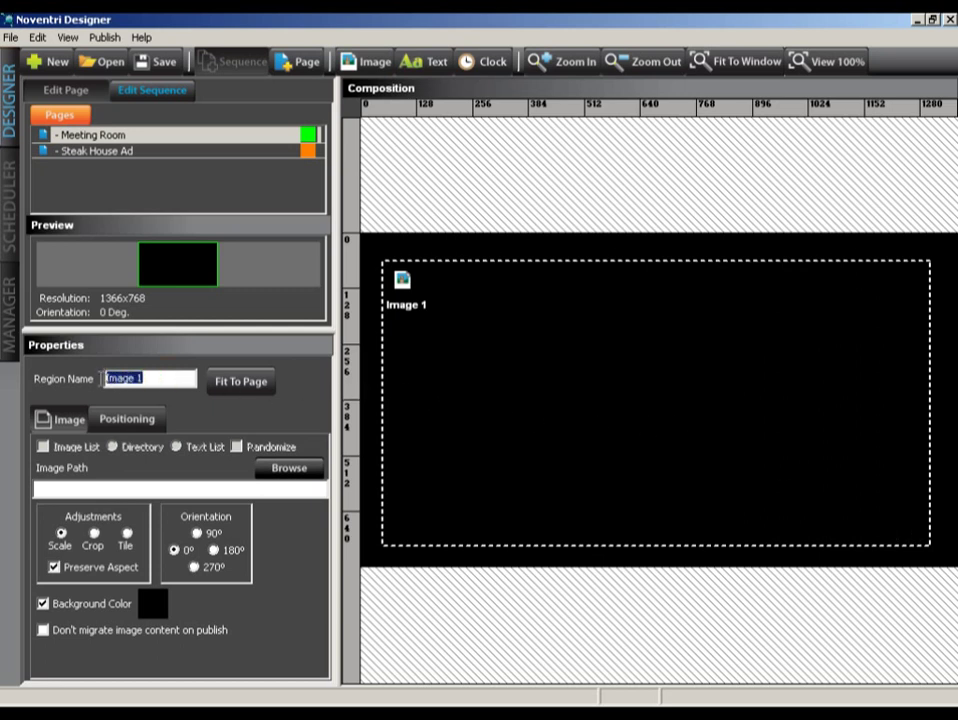
{"action": "type", "text": "Bac"}
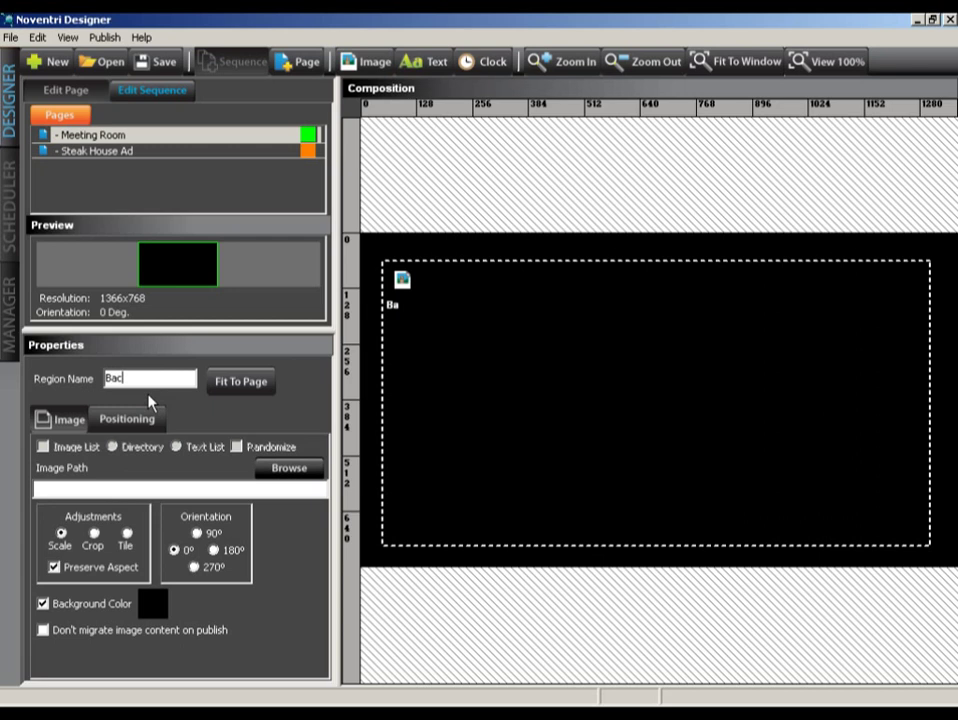
{"action": "type", "text": "kground"}
Step: Load MeetingBkgd.bmp into it, copying the file into the project, and fit it to the page
{"action": "left_click", "coordinate": [279, 472]}
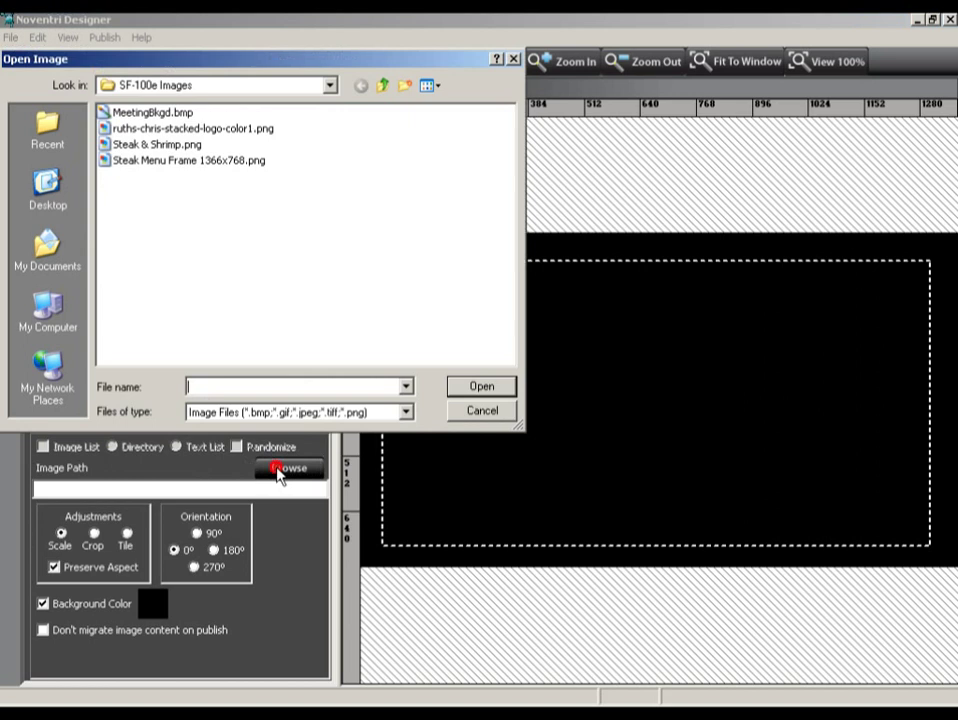
{"action": "left_click", "coordinate": [148, 114]}
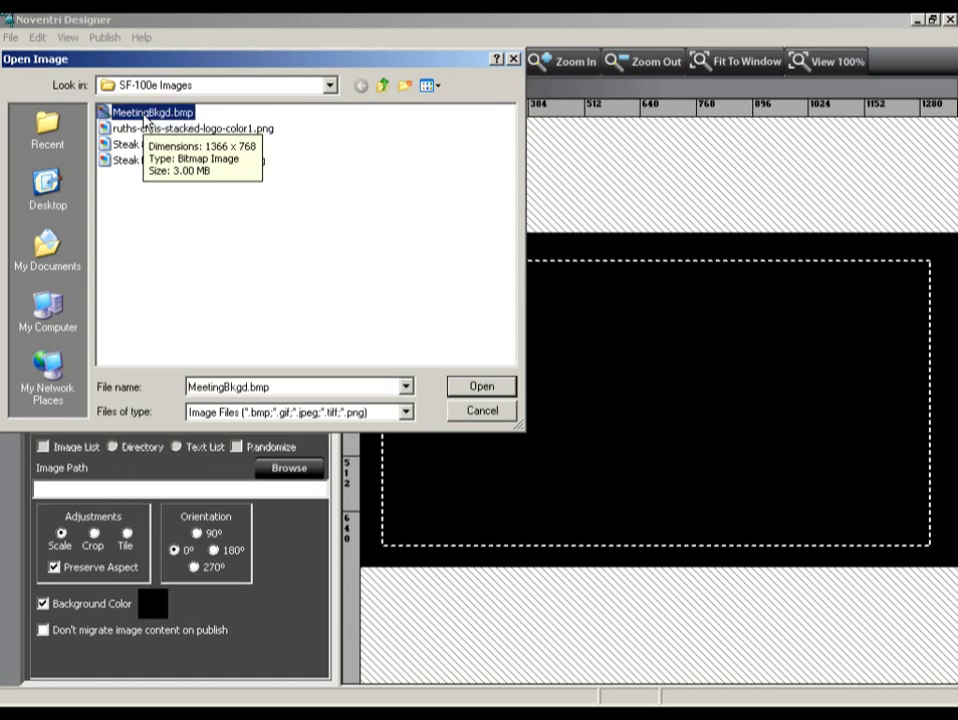
{"action": "left_click", "coordinate": [471, 388]}
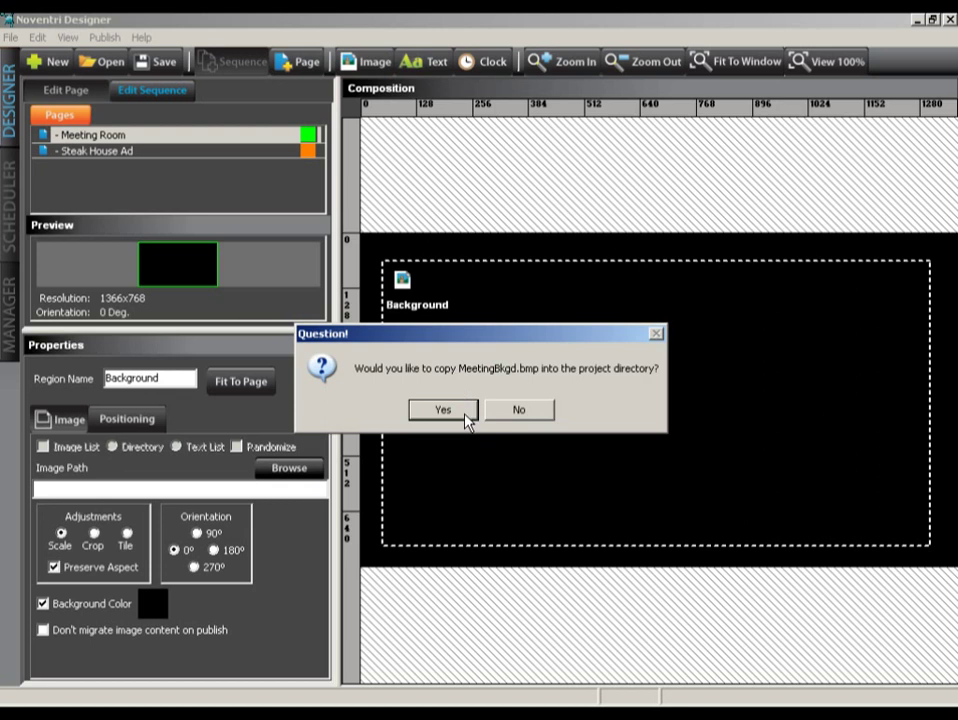
{"action": "left_click", "coordinate": [443, 410]}
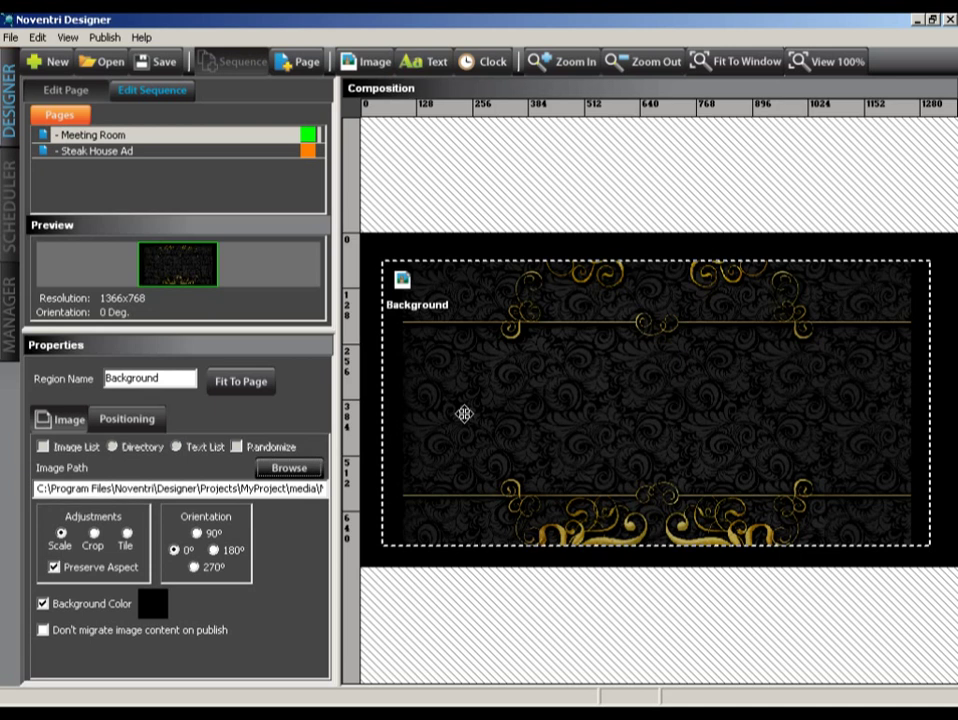
{"action": "left_click", "coordinate": [250, 384]}
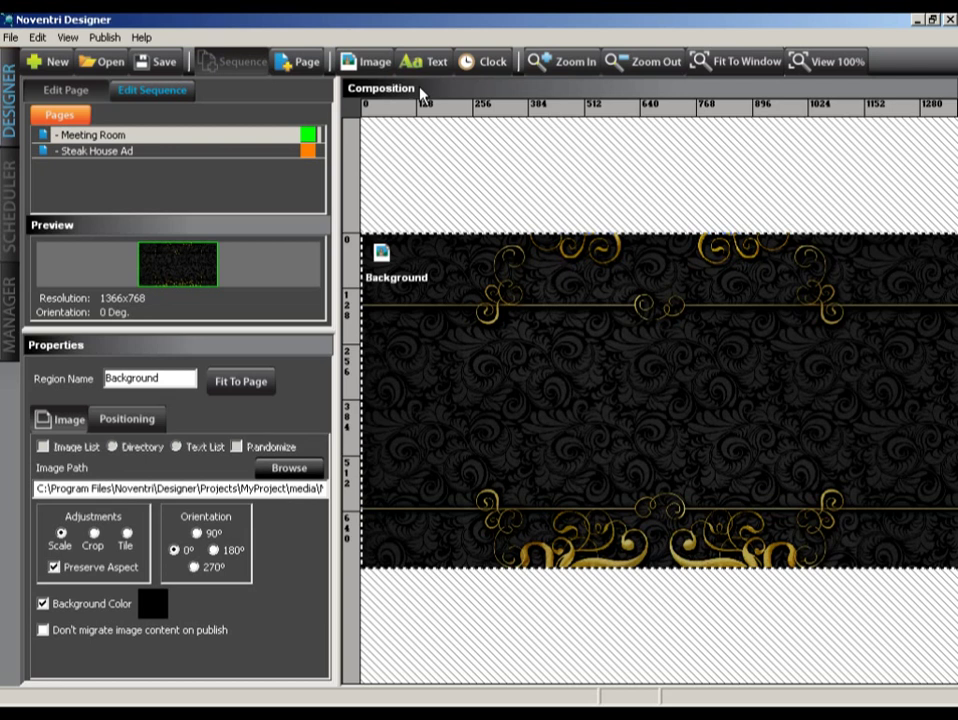
Step: Draw a text region across the upper page and name it Meeting Name
{"action": "left_click", "coordinate": [428, 62]}
{"action": "left_click_drag", "start_coordinate": [386, 323], "coordinate": [937, 398]}
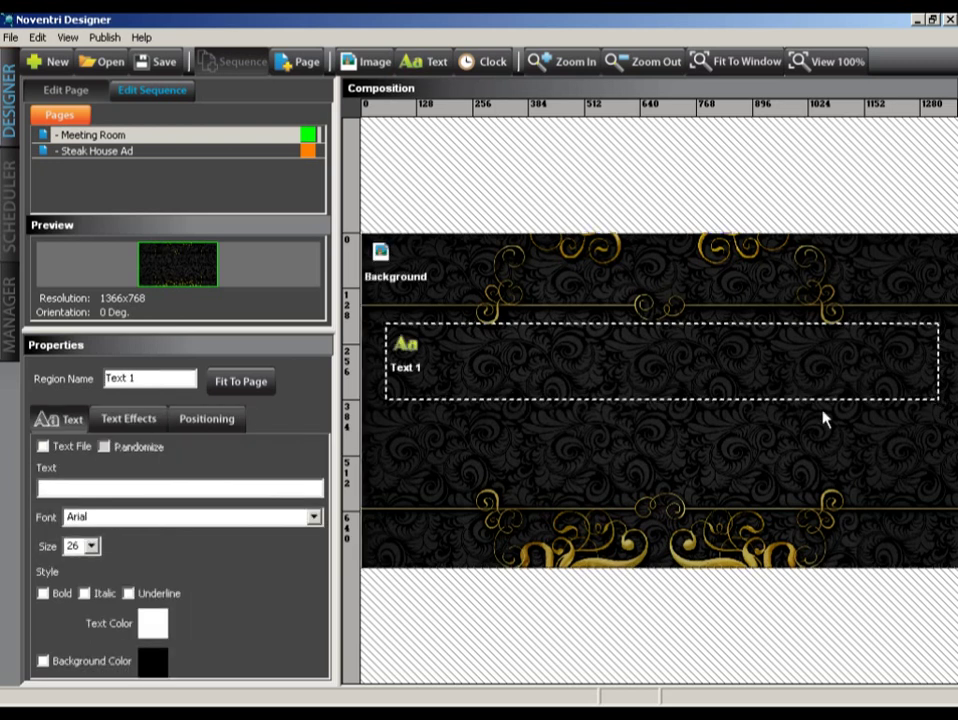
{"action": "left_click_drag", "start_coordinate": [180, 376], "coordinate": [24, 390]}
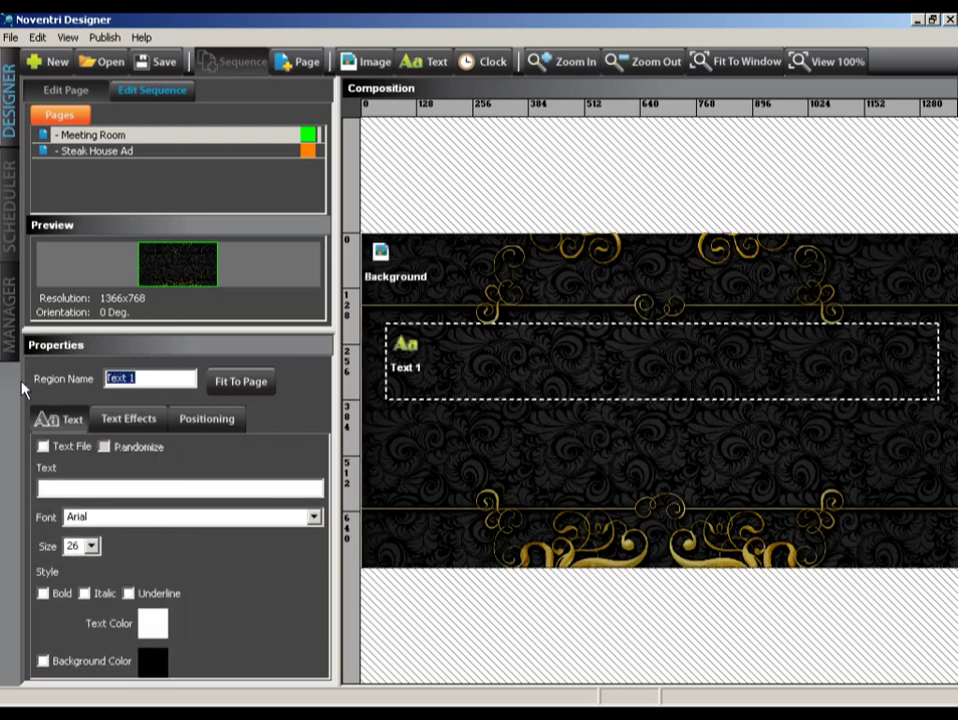
{"action": "type", "text": "Meet"}
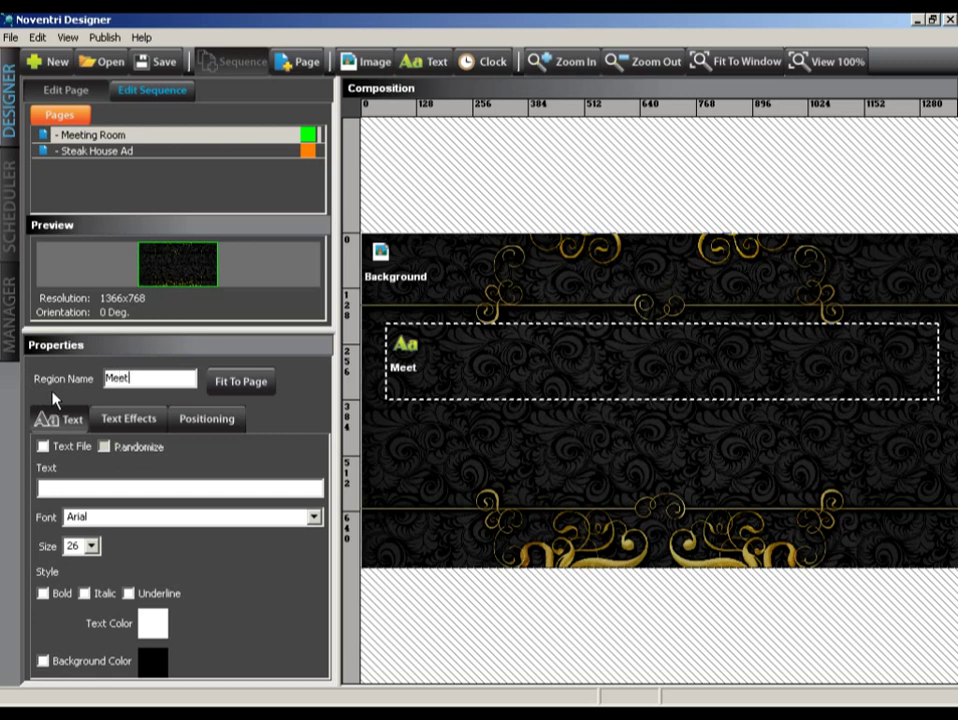
{"action": "type", "text": "ing Name"}
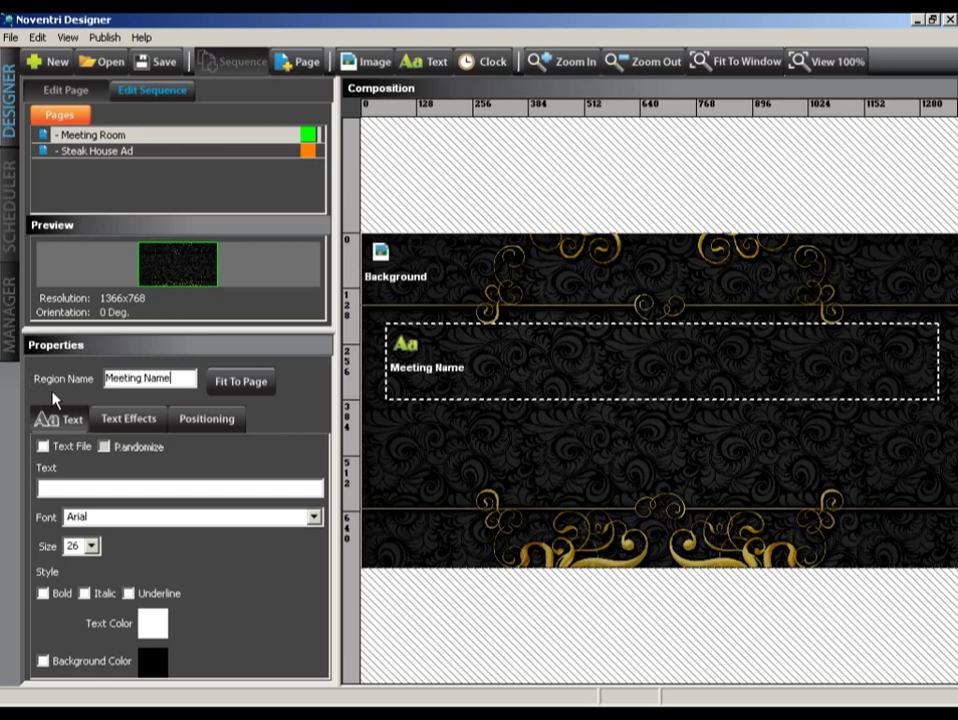
Step: Make it read 'XYZ Meeting' in Cataneo BT at size 100
{"action": "left_click", "coordinate": [57, 491]}
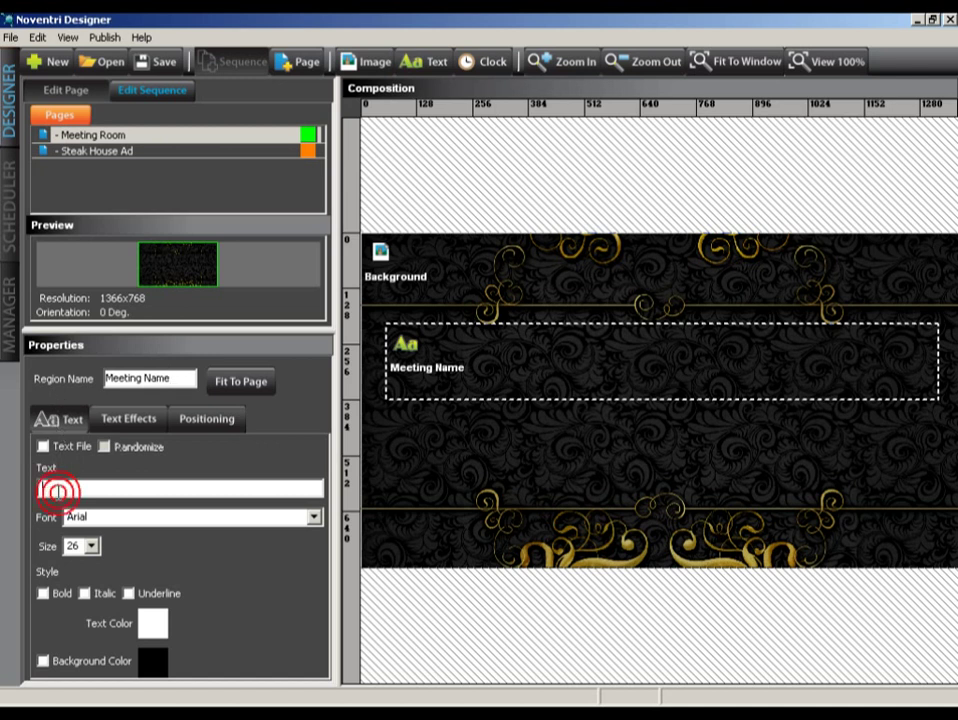
{"action": "type", "text": "XYZ Meeting"}
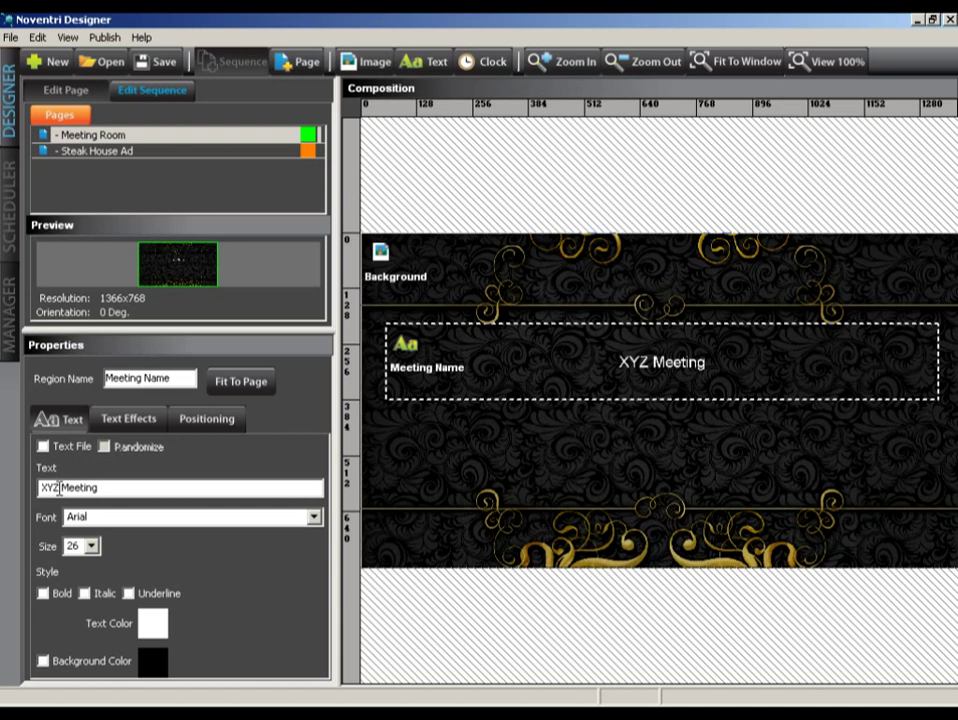
{"action": "left_click", "coordinate": [313, 518]}
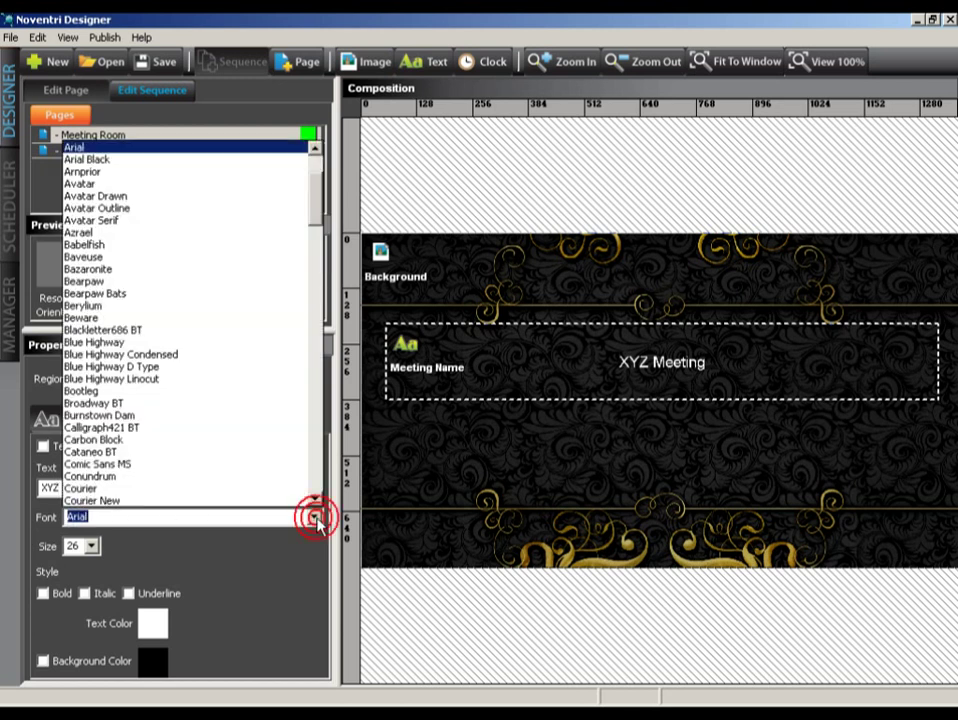
{"action": "left_click", "coordinate": [175, 460]}
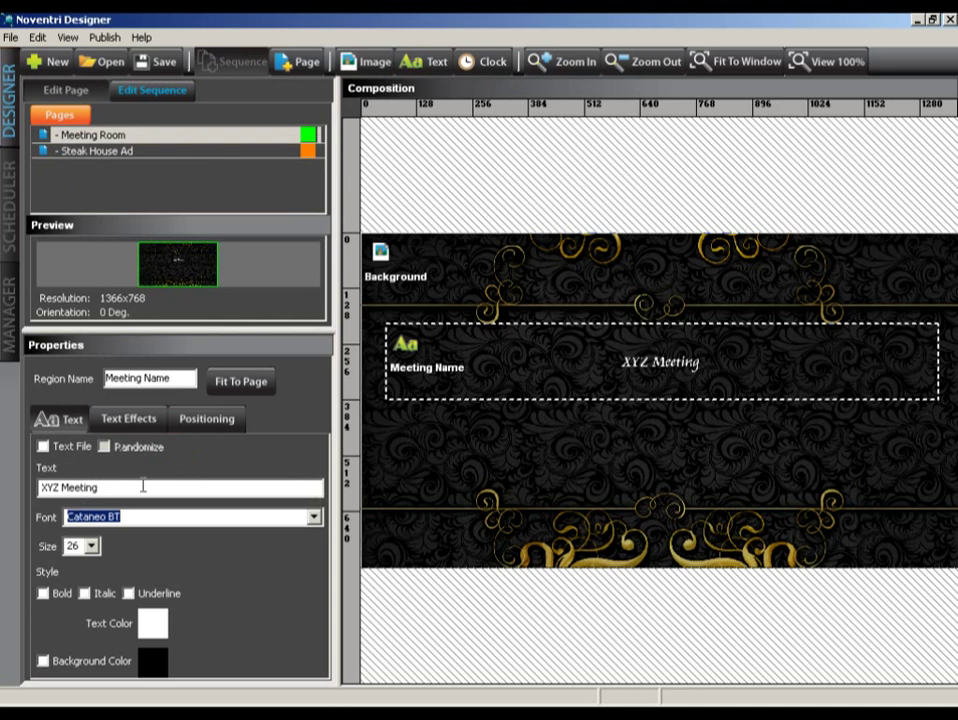
{"action": "key", "text": "Tab"}
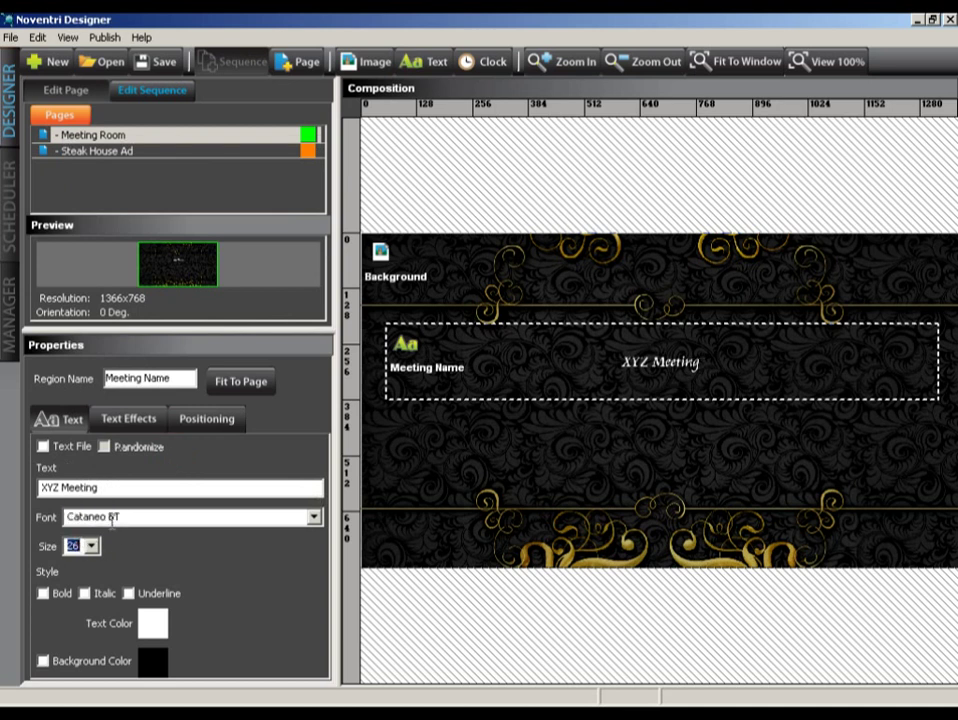
{"action": "type", "text": "100"}
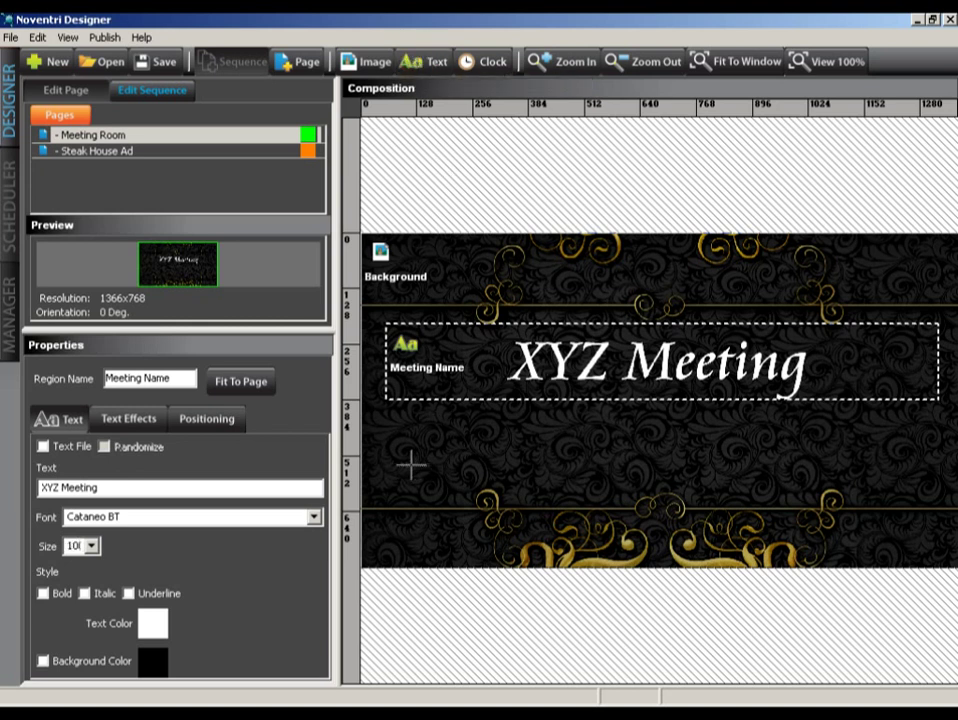
Step: Draw a lower text region named Meeting Times showing '5:00 PM - 9:00 PM' in Cataneo BT, size 48
{"action": "left_click_drag", "start_coordinate": [387, 462], "coordinate": [936, 493]}
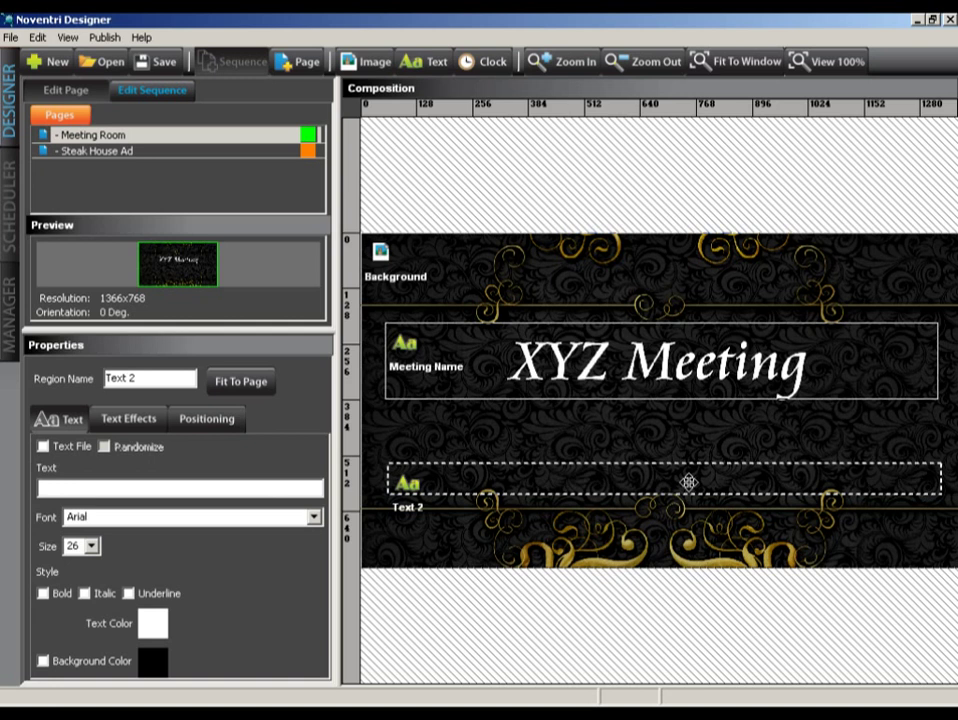
{"action": "left_click_drag", "start_coordinate": [669, 463], "coordinate": [668, 449]}
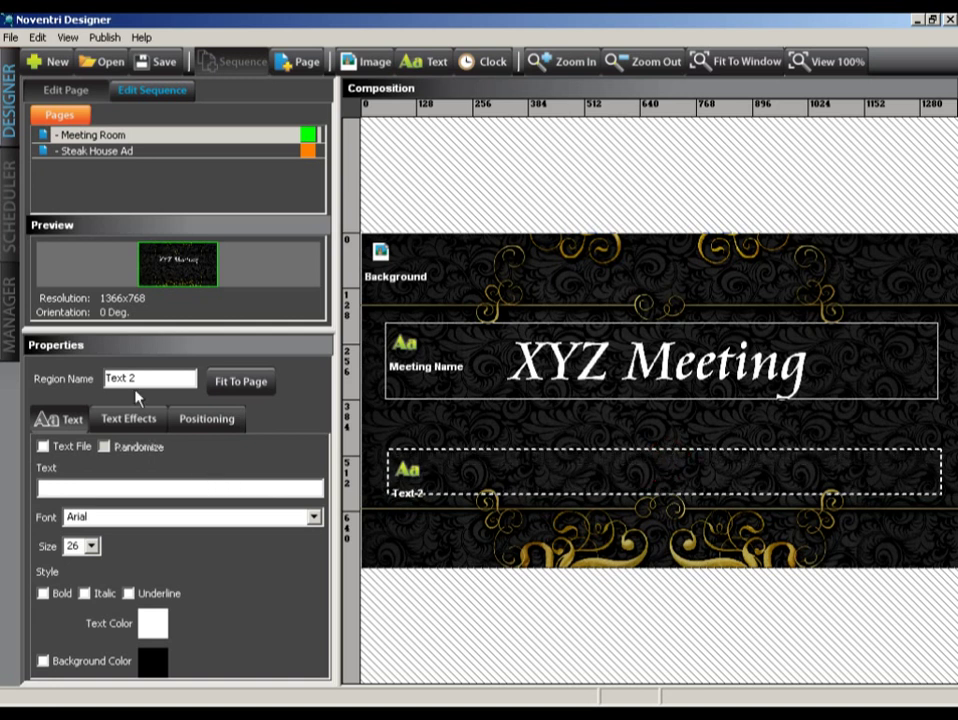
{"action": "left_click_drag", "start_coordinate": [130, 378], "coordinate": [79, 380]}
{"action": "type", "text": "Meeting Times"}
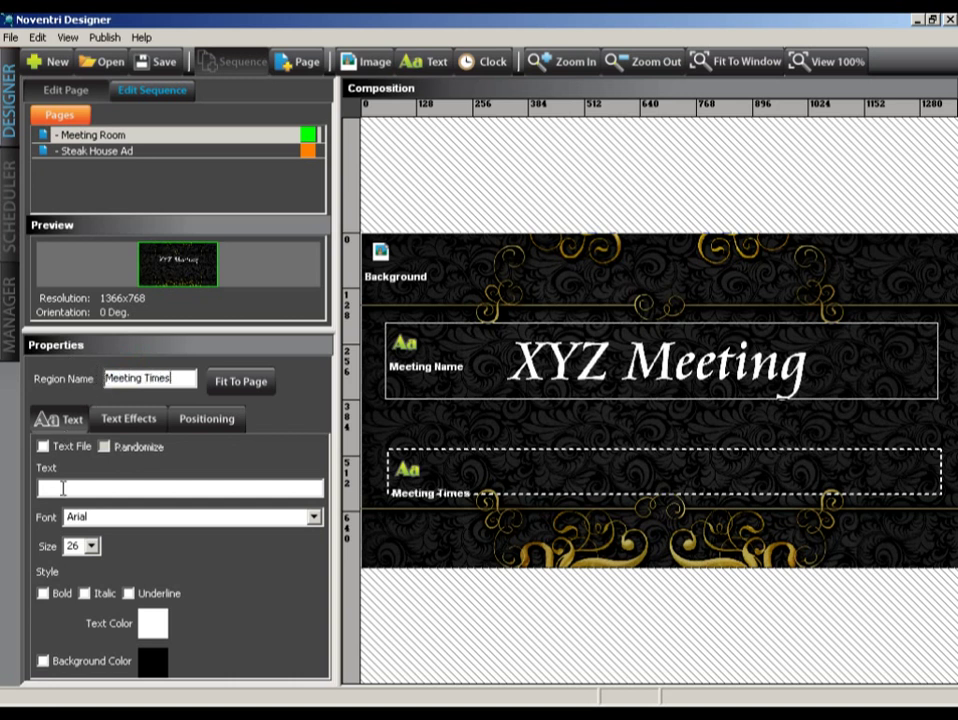
{"action": "type", "text": "5:00"}
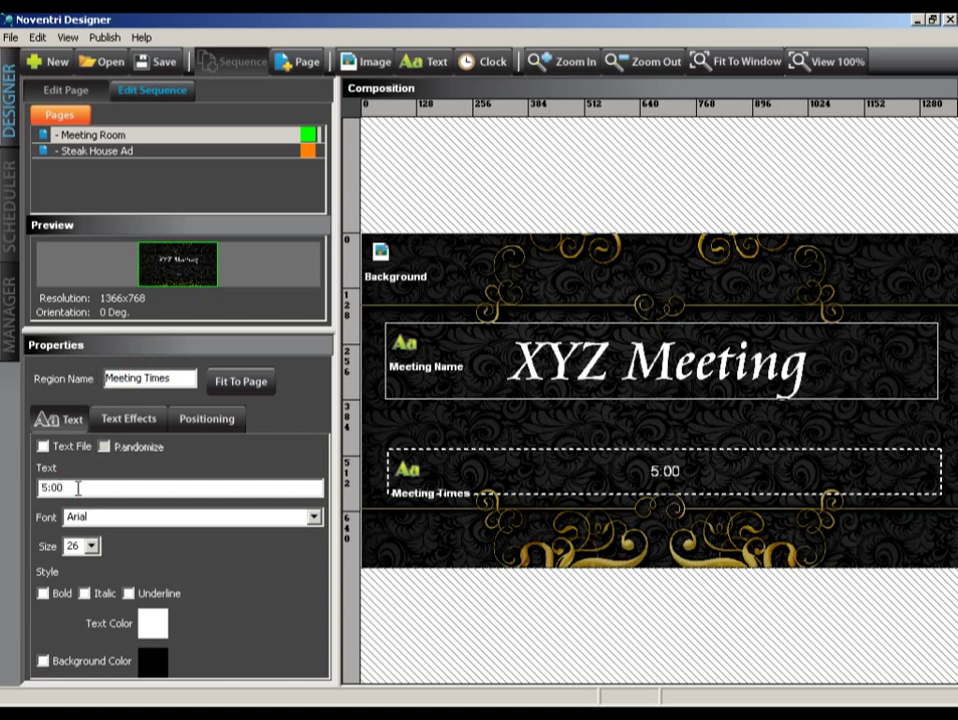
{"action": "type", "text": " PM - 9:00 PM"}
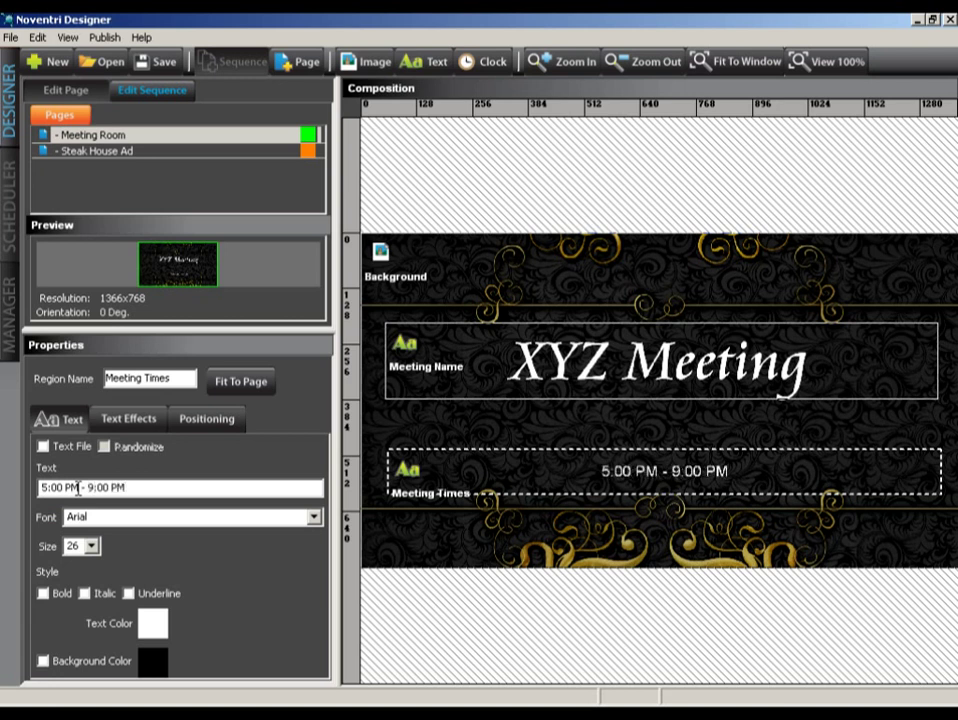
{"action": "left_click", "coordinate": [311, 528]}
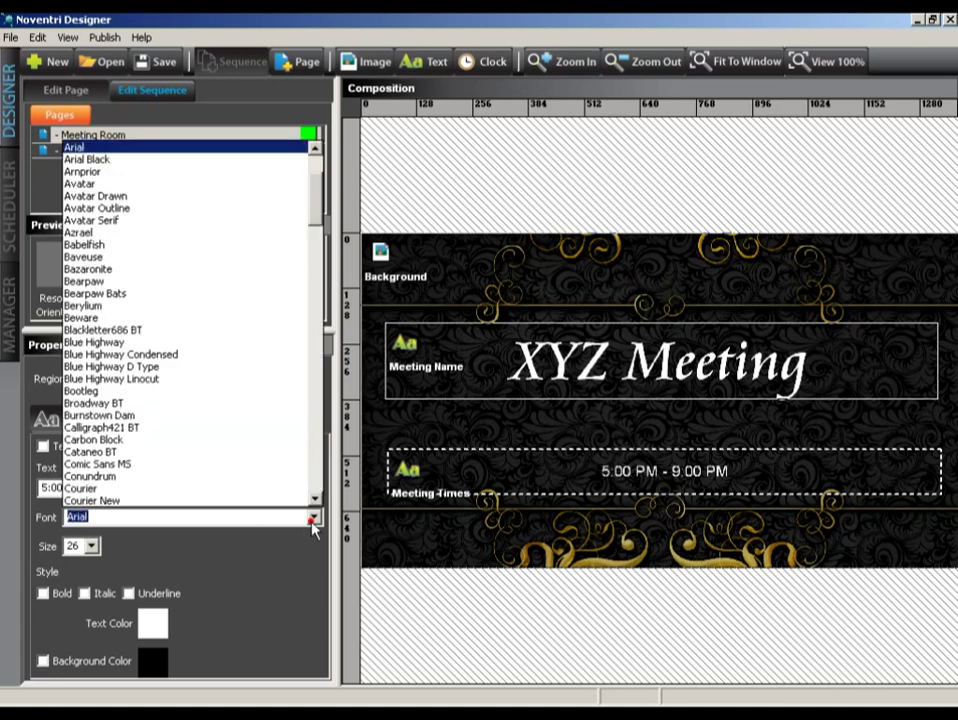
{"action": "left_click", "coordinate": [210, 460]}
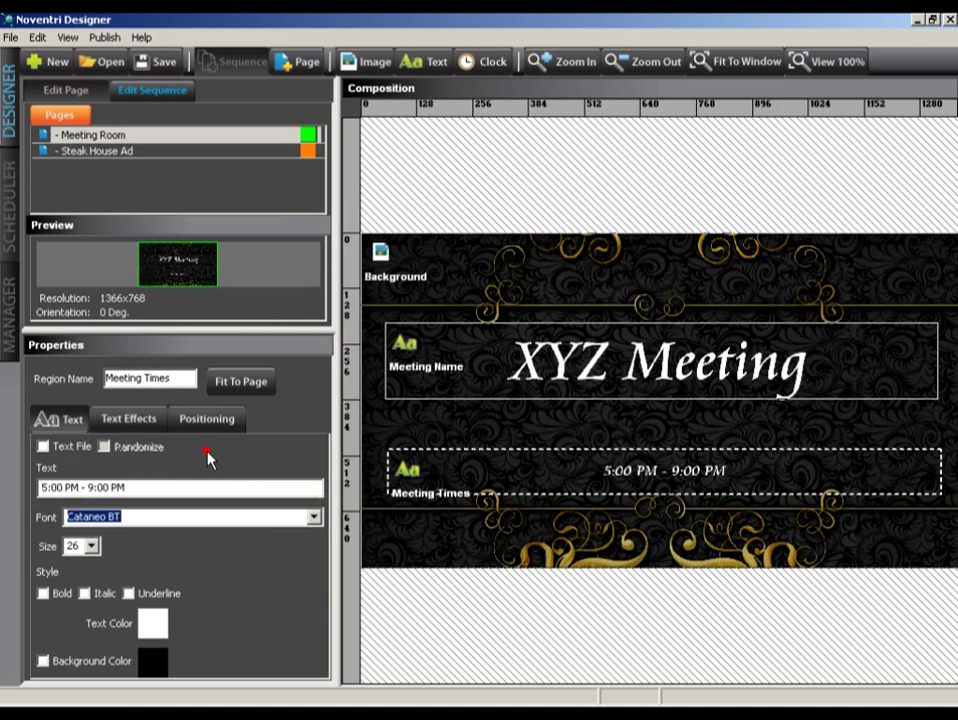
{"action": "left_click", "coordinate": [91, 546]}
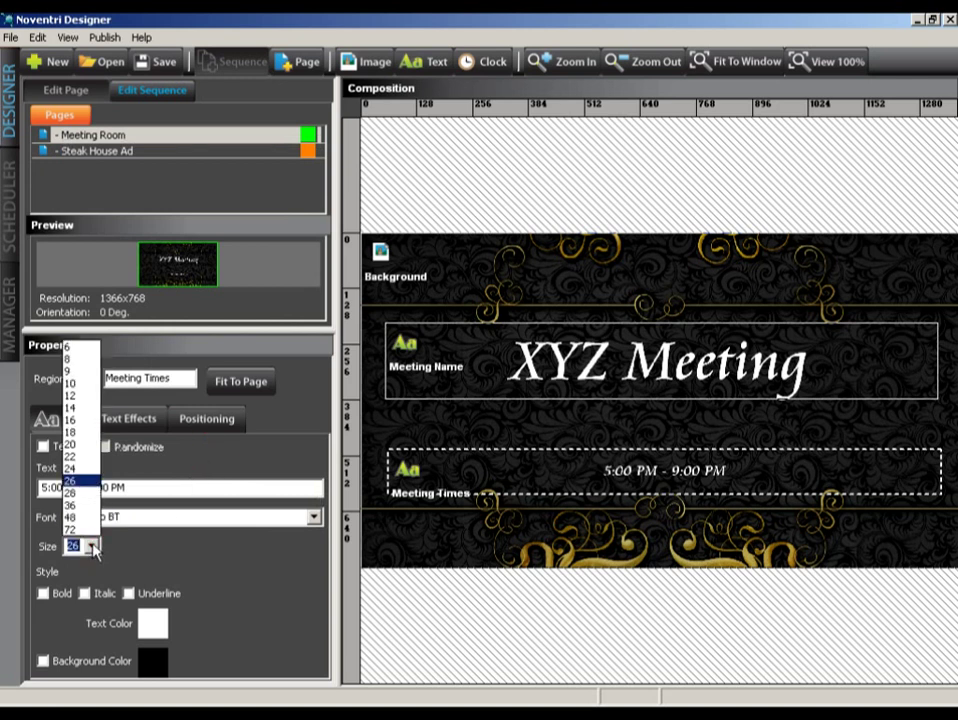
{"action": "left_click", "coordinate": [72, 517]}
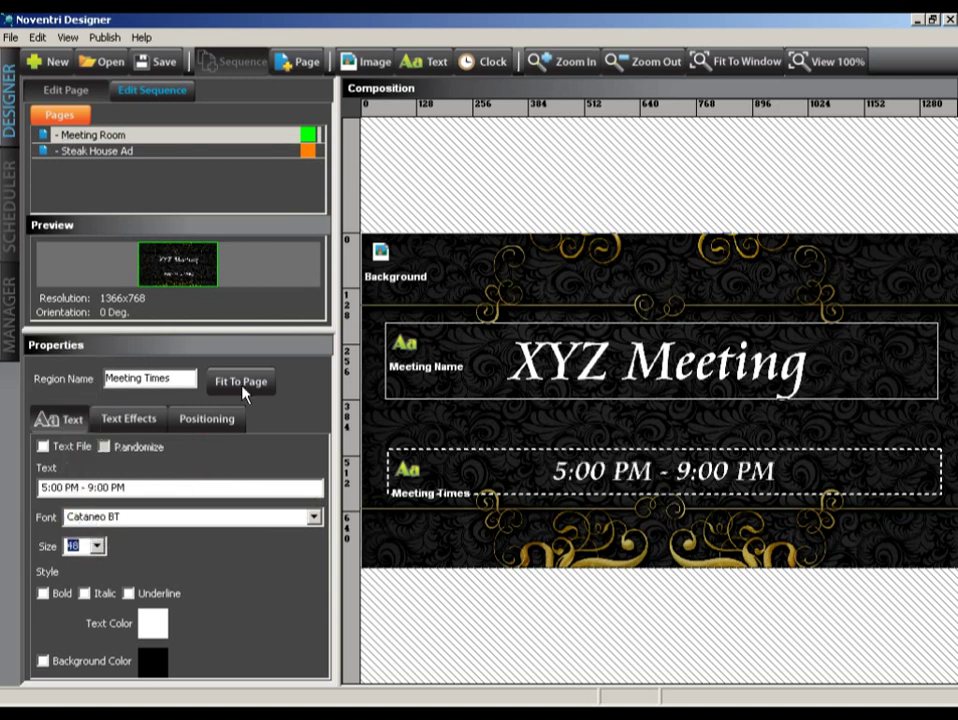
Step: Draw a clock region between the title and times and name it Date
{"action": "left_click", "coordinate": [474, 62]}
{"action": "left_click_drag", "start_coordinate": [505, 396], "coordinate": [795, 455]}
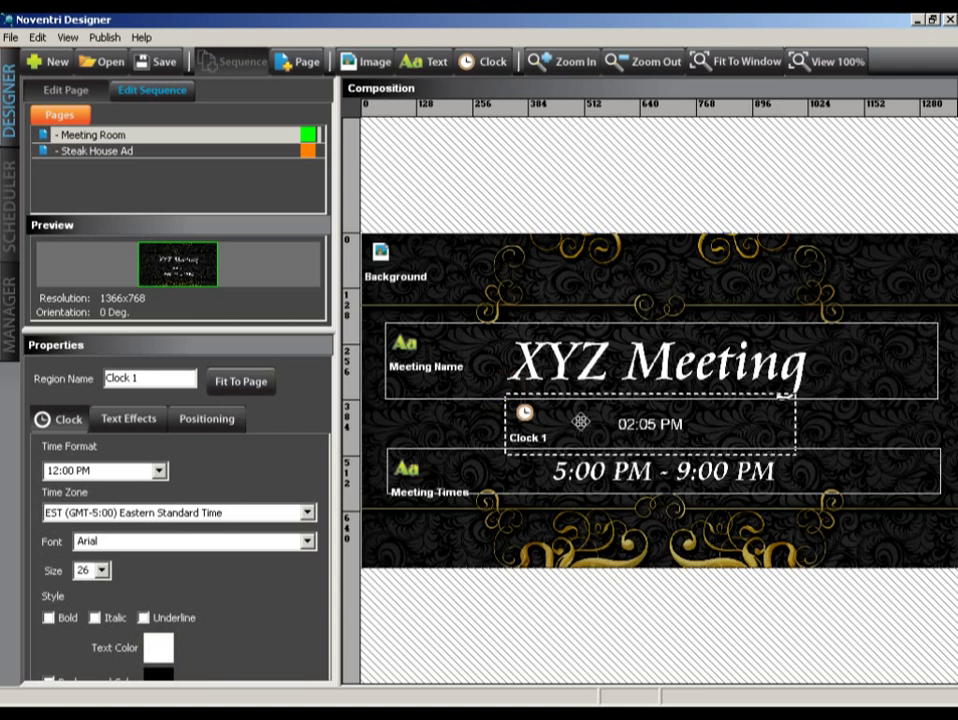
{"action": "double_click", "coordinate": [166, 380]}
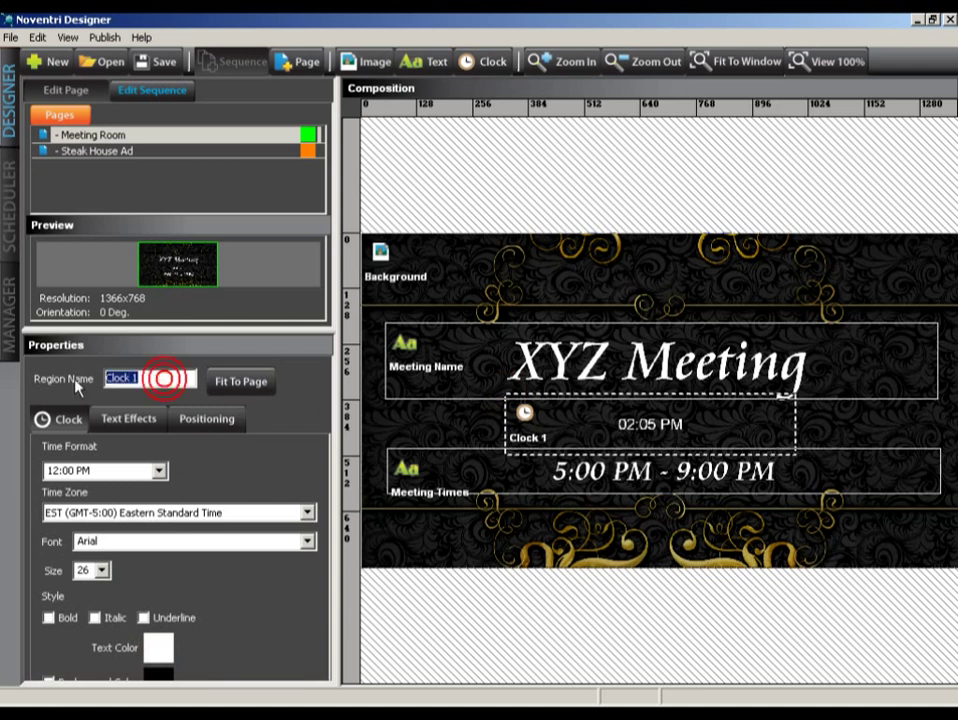
{"action": "type", "text": "Date"}
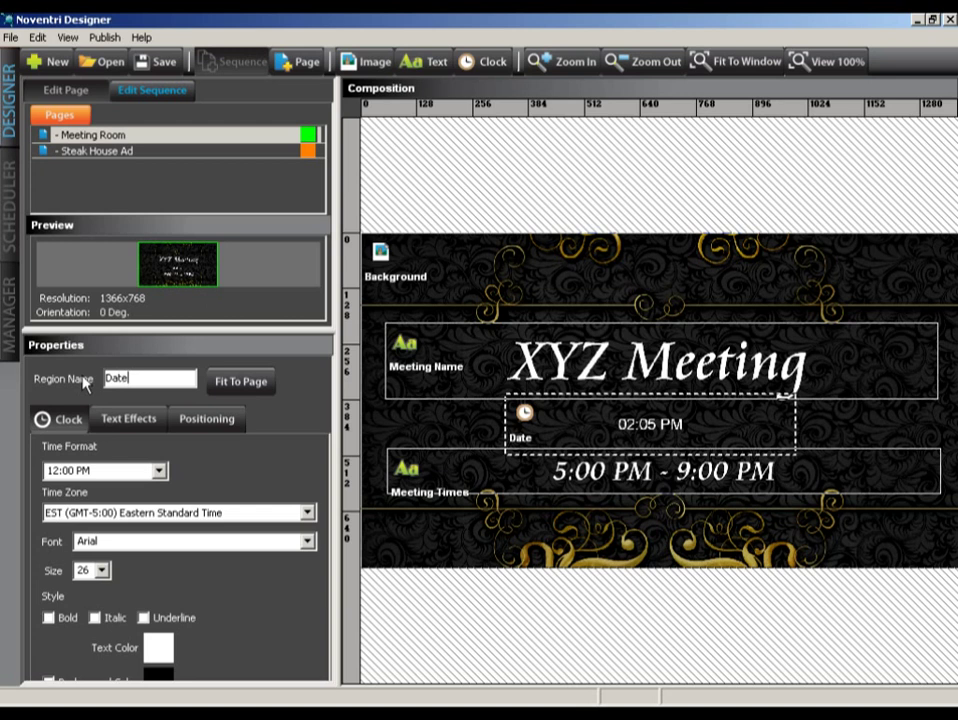
Step: Set its format to Jan 1, 2010 style, font Cataneo BT, size 48
{"action": "left_click", "coordinate": [159, 471]}
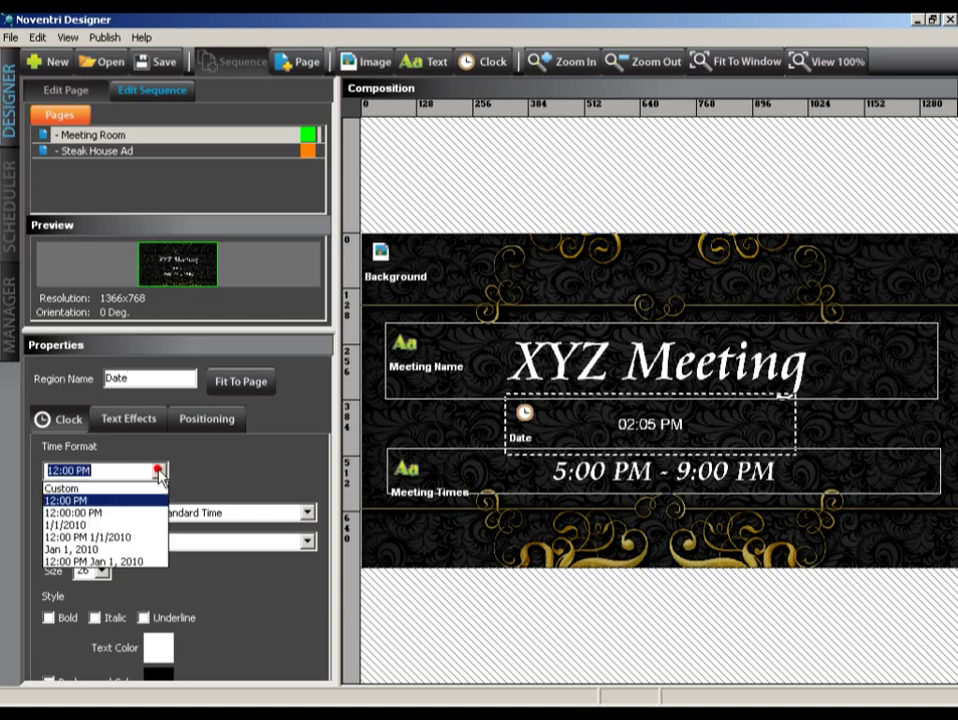
{"action": "left_click", "coordinate": [117, 550]}
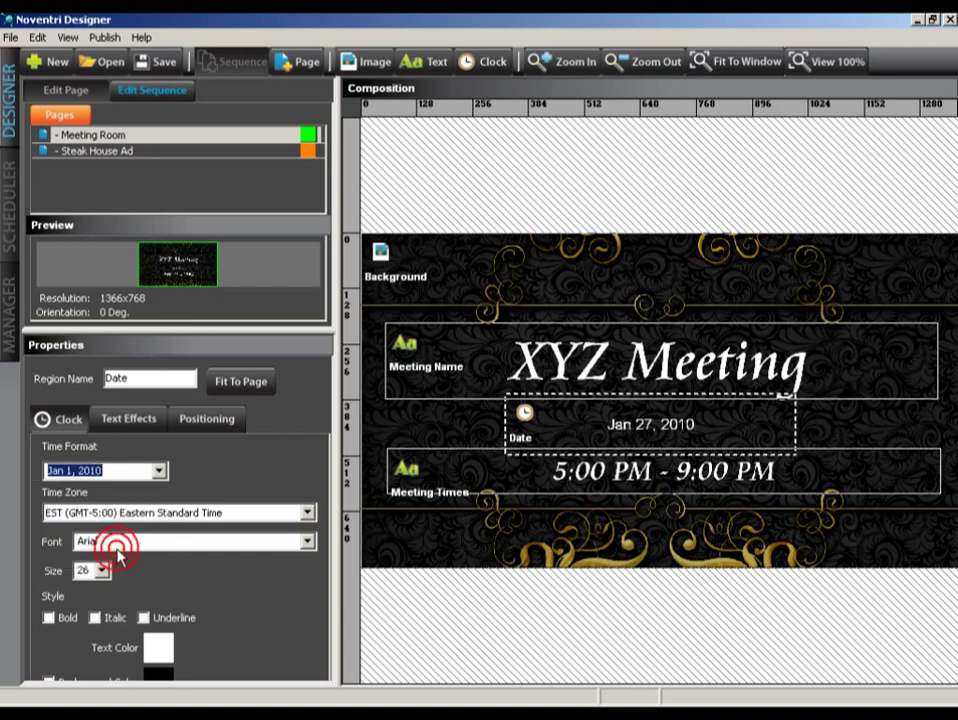
{"action": "left_click", "coordinate": [310, 543]}
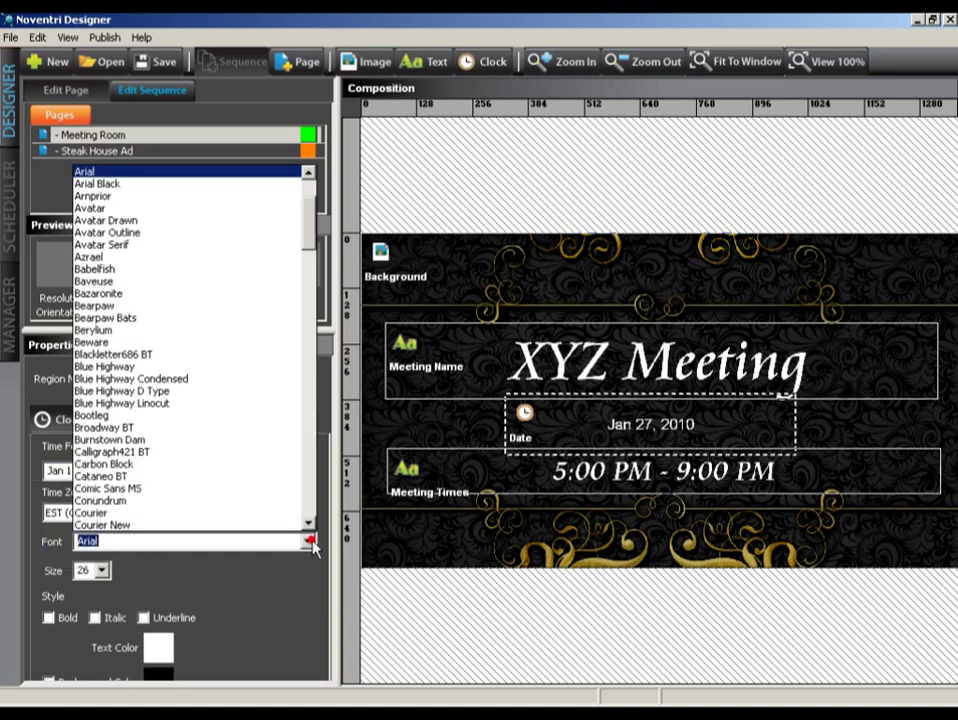
{"action": "left_click", "coordinate": [256, 490]}
{"action": "left_click", "coordinate": [101, 570]}
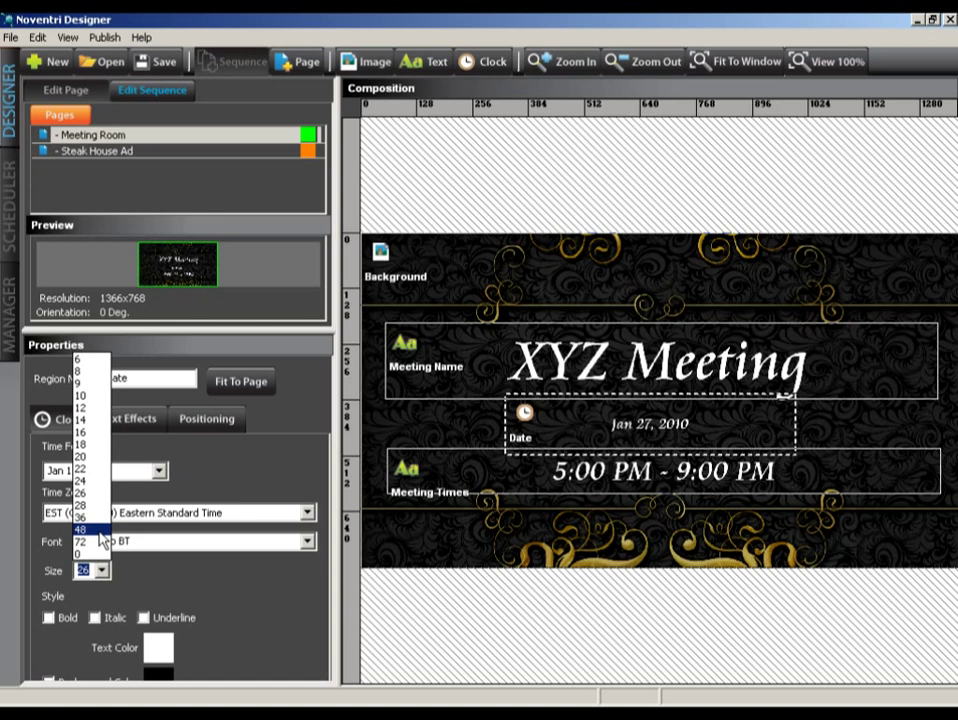
{"action": "left_click", "coordinate": [100, 530]}
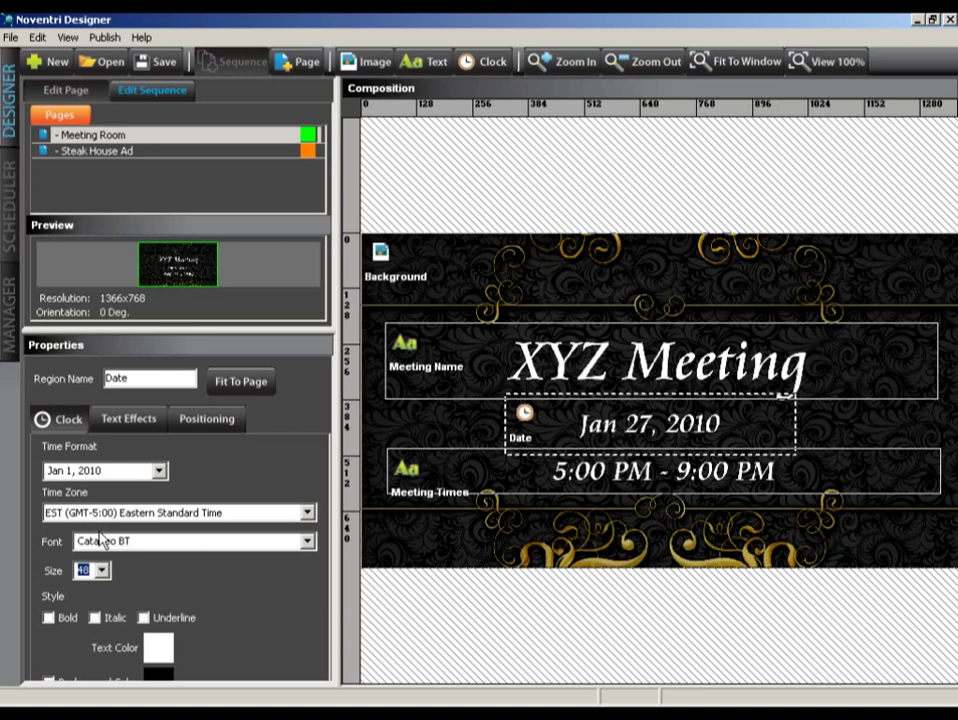
Step: Select the Date region through Edit > Layer Select so its settings show
{"action": "left_click", "coordinate": [393, 423]}
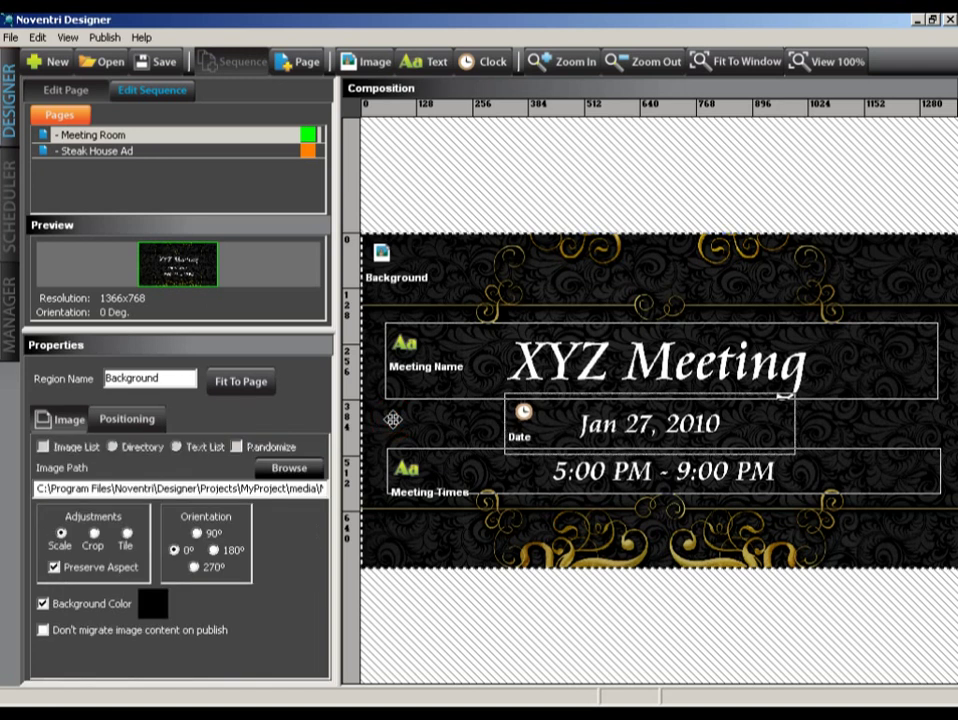
{"action": "left_click", "coordinate": [40, 38]}
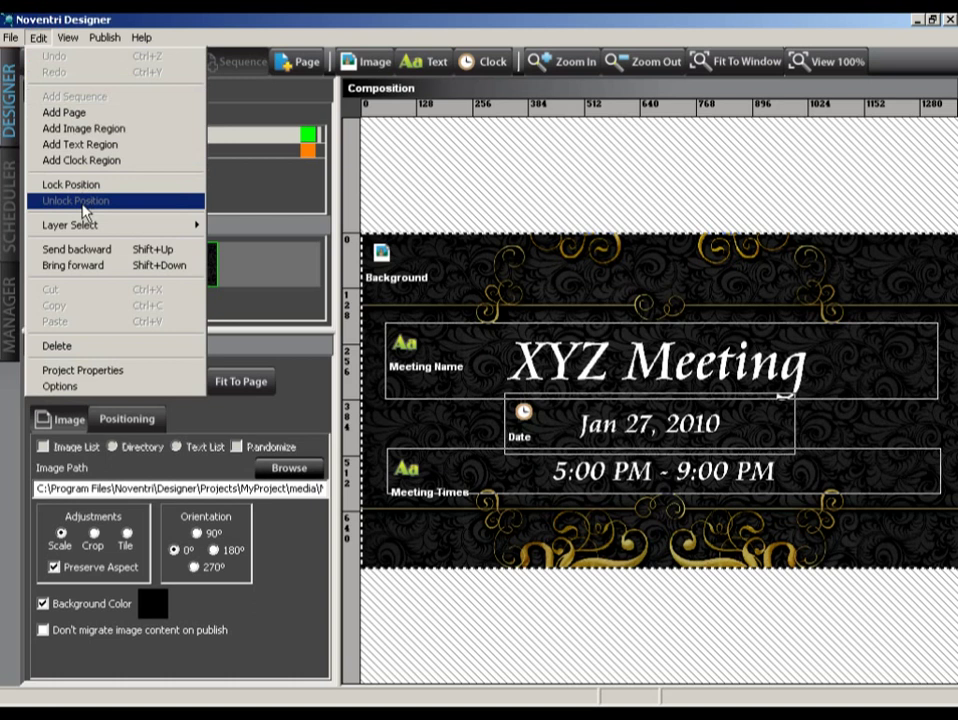
{"action": "mouse_move", "coordinate": [84, 229]}
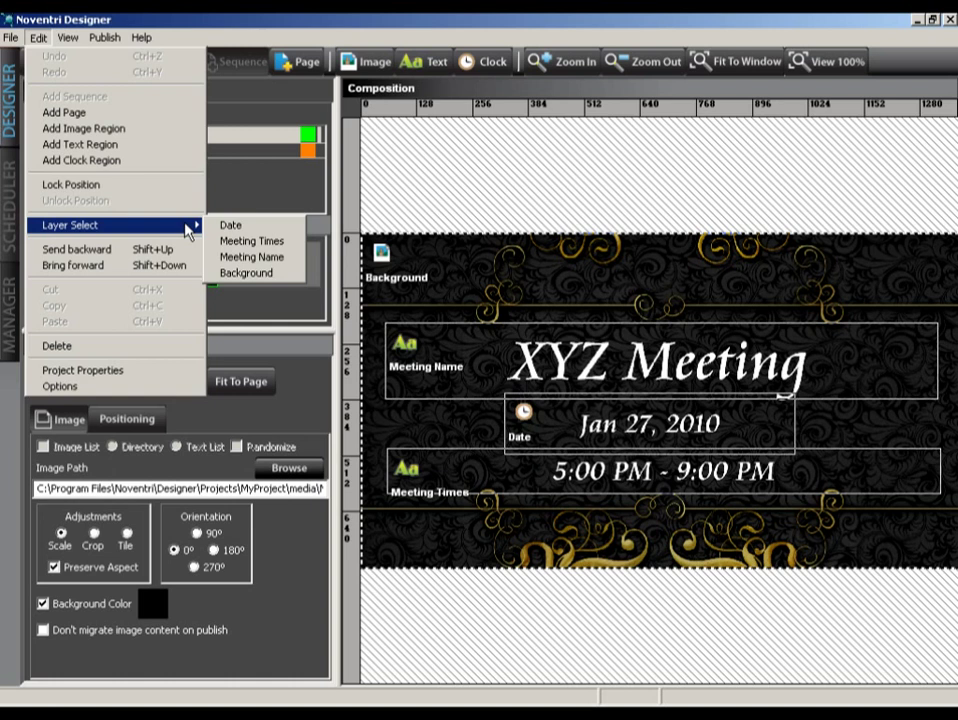
{"action": "left_click", "coordinate": [233, 225]}
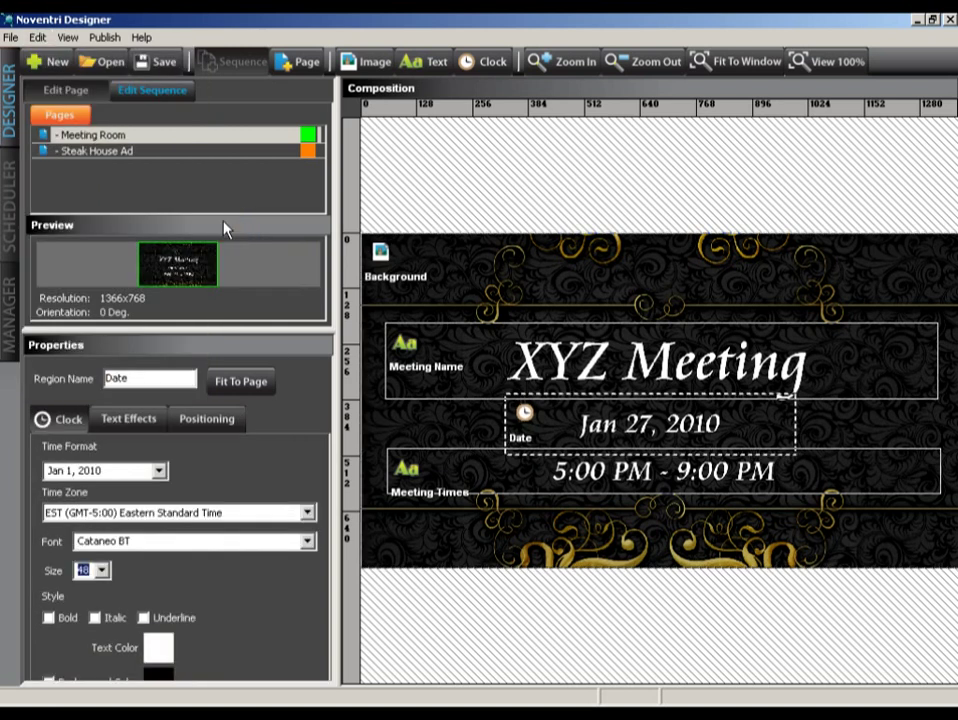
Step: Position the Date region at X 465, Y 70, size 460 by 70, with content centred
{"action": "left_click", "coordinate": [197, 423]}
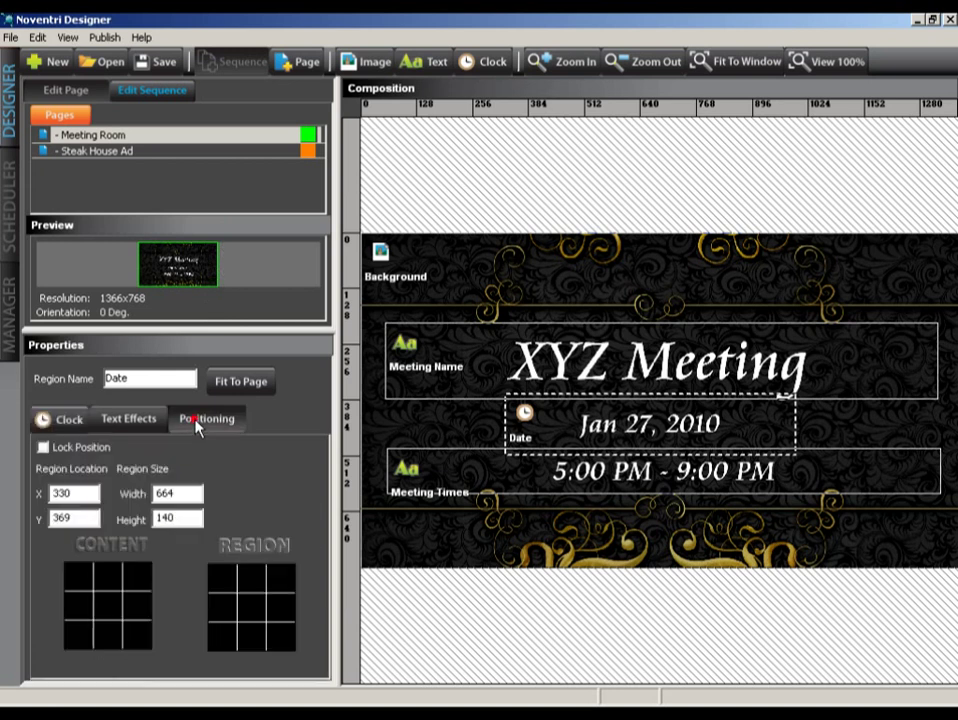
{"action": "double_click", "coordinate": [75, 493]}
{"action": "type", "text": "465"}
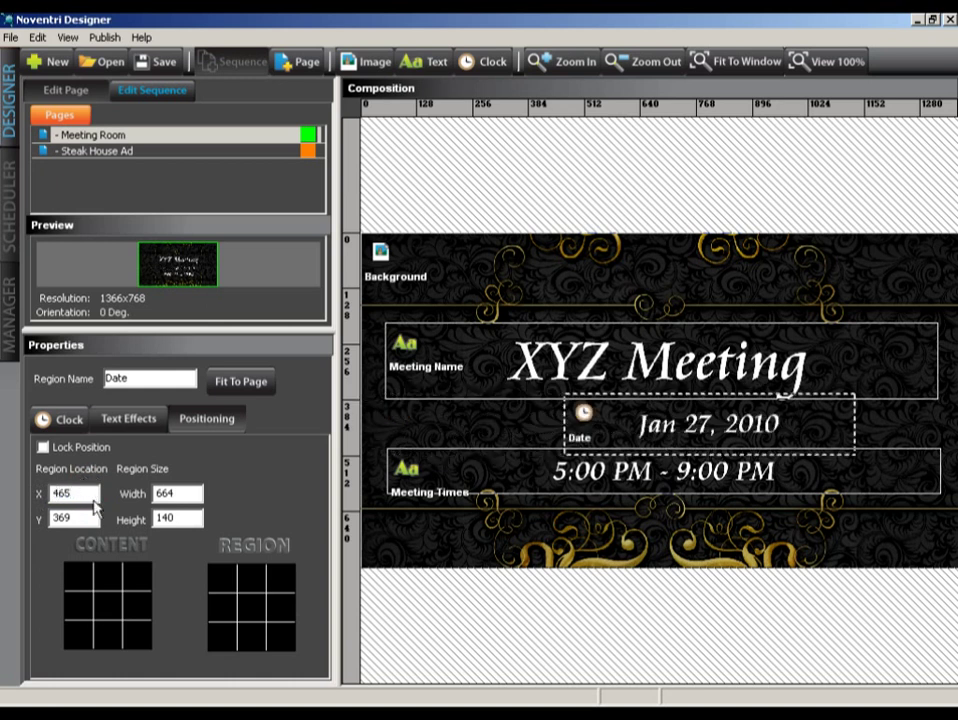
{"action": "double_click", "coordinate": [76, 518]}
{"action": "type", "text": "70"}
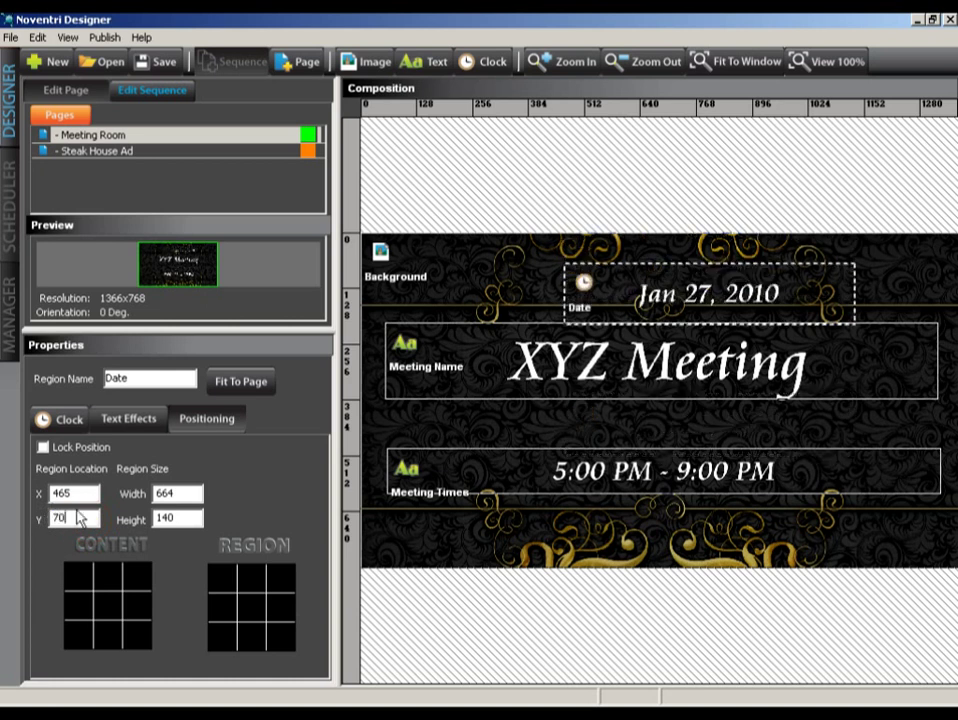
{"action": "double_click", "coordinate": [186, 492]}
{"action": "type", "text": "460"}
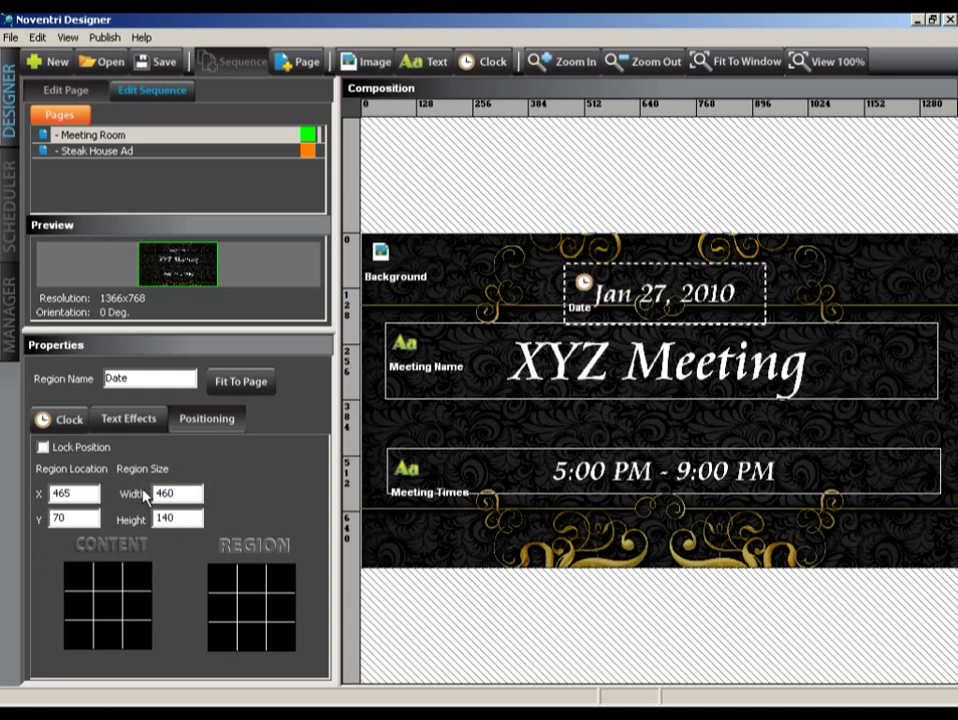
{"action": "double_click", "coordinate": [178, 517]}
{"action": "type", "text": "70"}
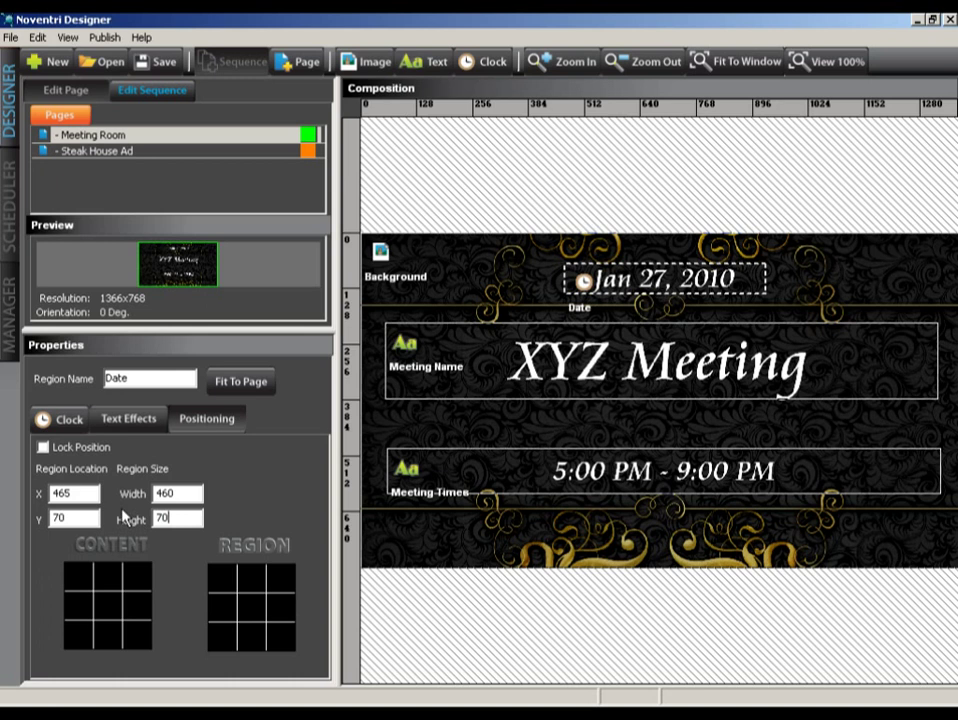
{"action": "left_click", "coordinate": [132, 573]}
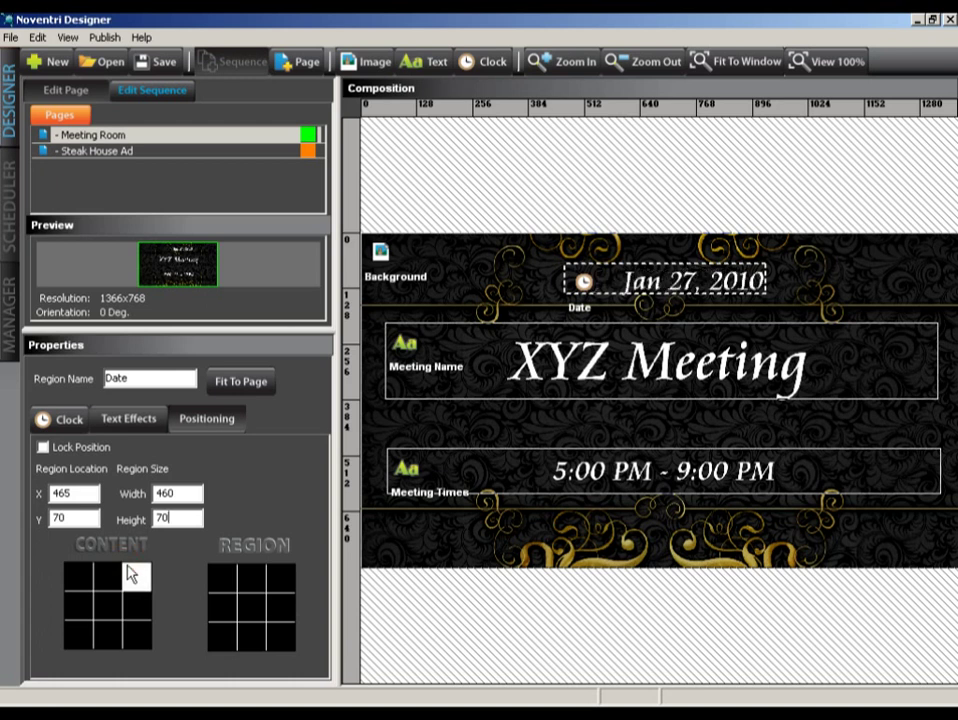
{"action": "left_click", "coordinate": [107, 573]}
{"action": "left_click", "coordinate": [109, 610]}
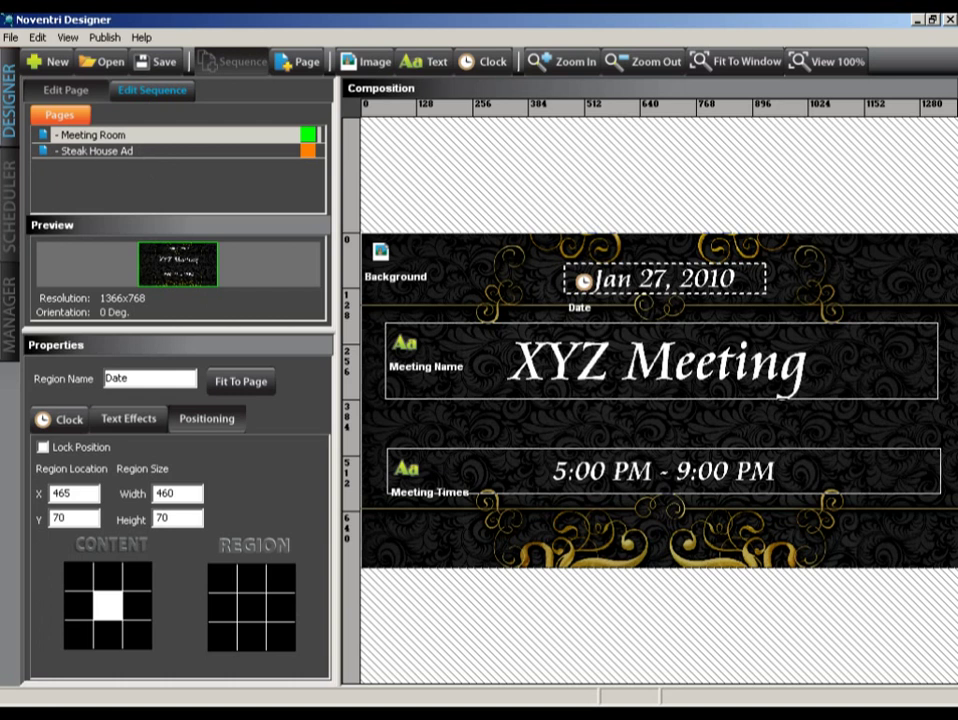
Step: Select the Steak House Ad page, then rename Sequence 1 to My Sequence in Edit Sequence
{"action": "left_click", "coordinate": [92, 134]}
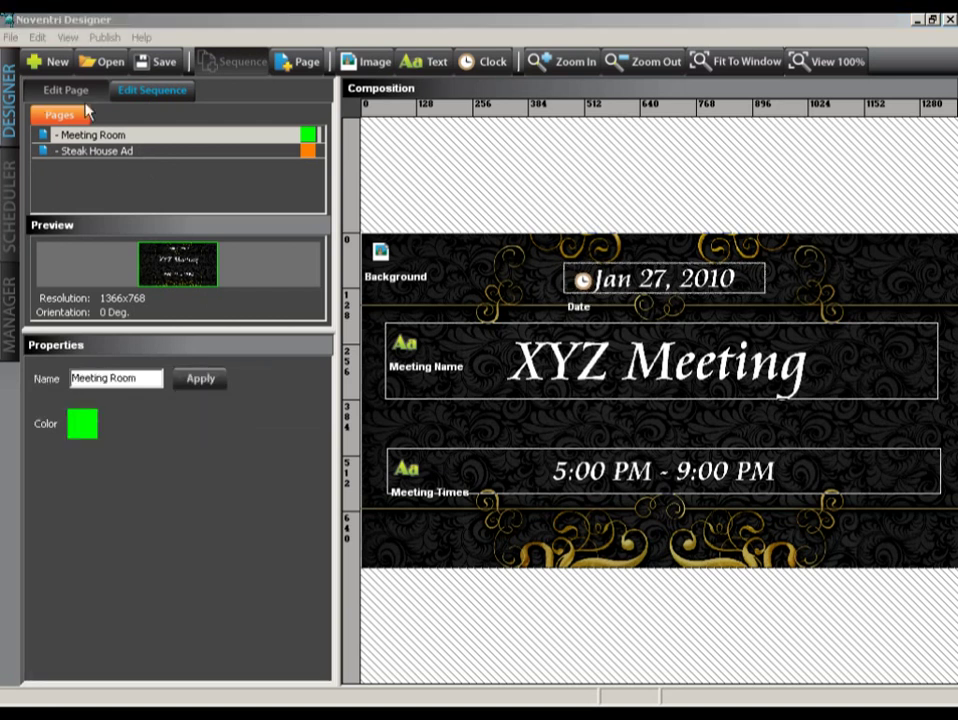
{"action": "left_click", "coordinate": [165, 152]}
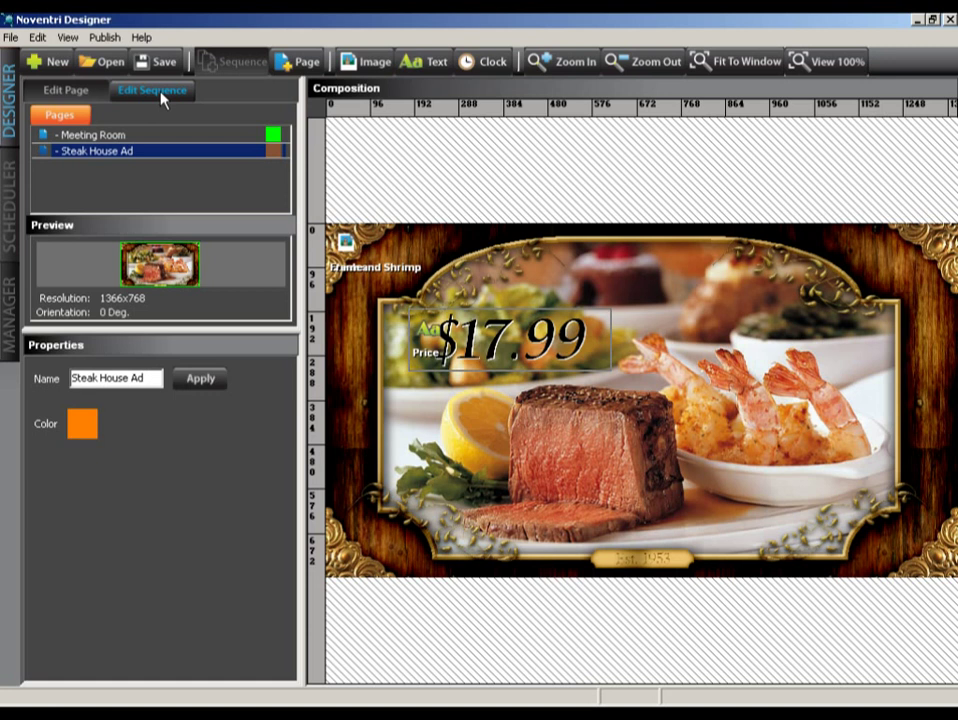
{"action": "left_click", "coordinate": [160, 92]}
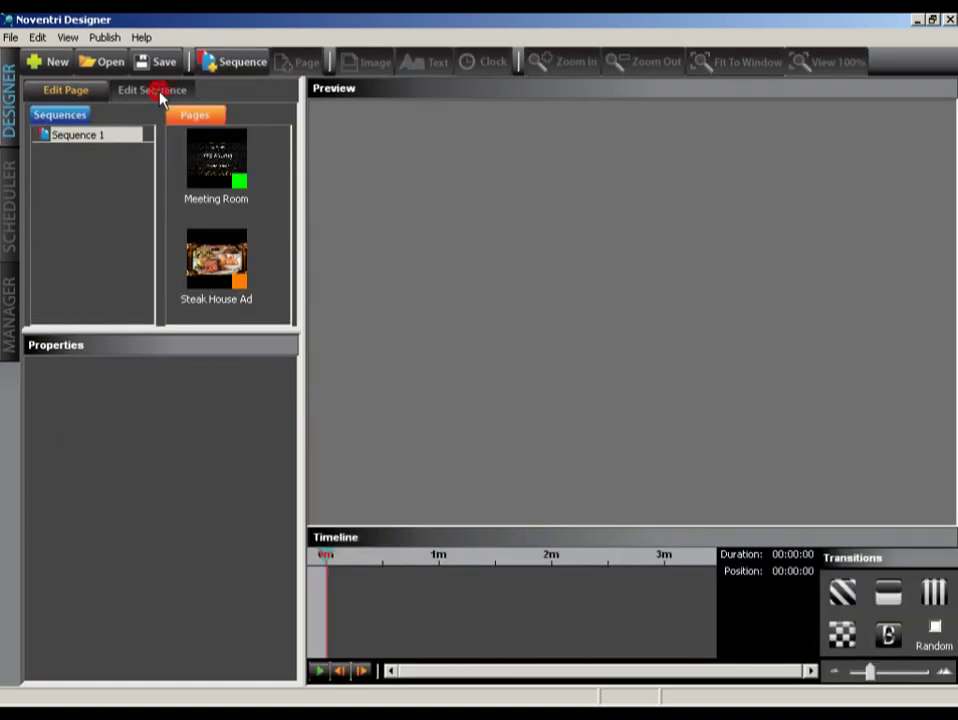
{"action": "left_click", "coordinate": [105, 141]}
{"action": "left_click", "coordinate": [104, 138]}
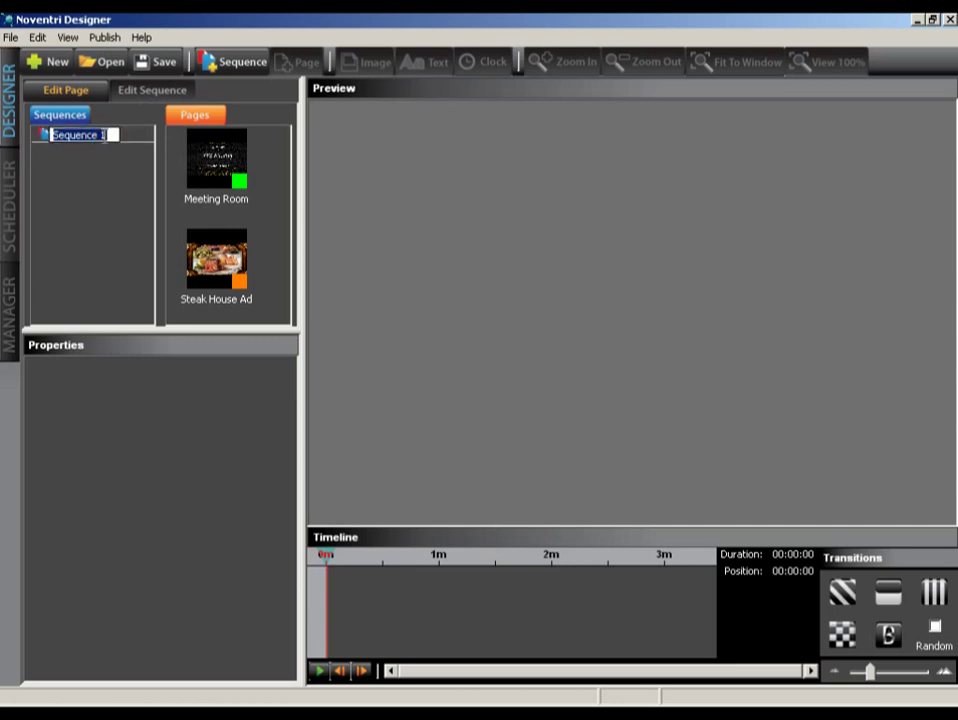
{"action": "type", "text": "My Sequence"}
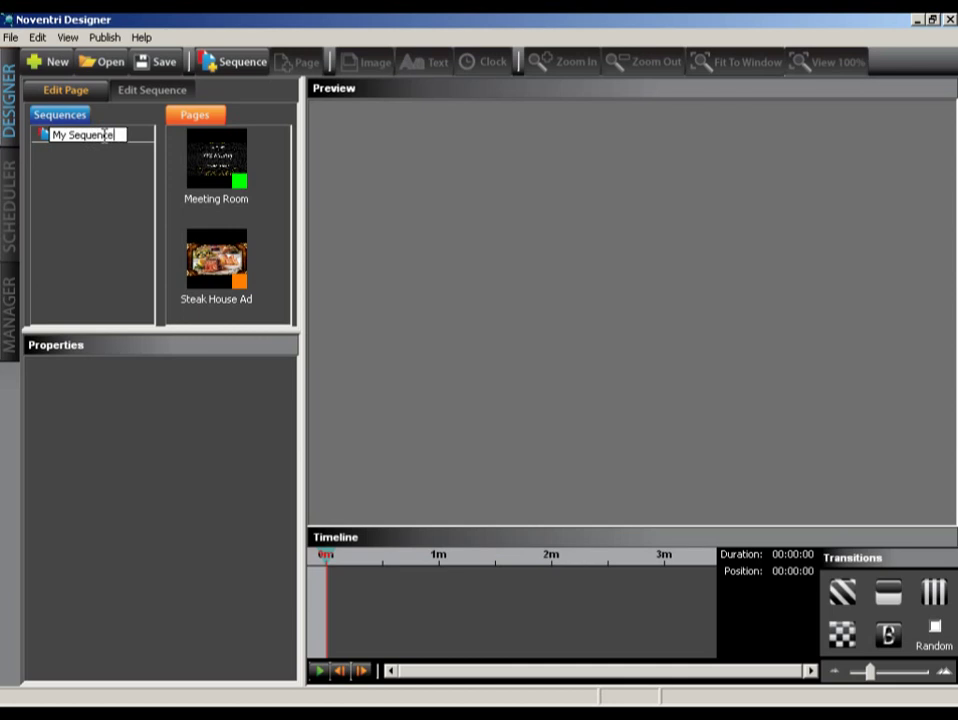
{"action": "key", "text": "Return"}
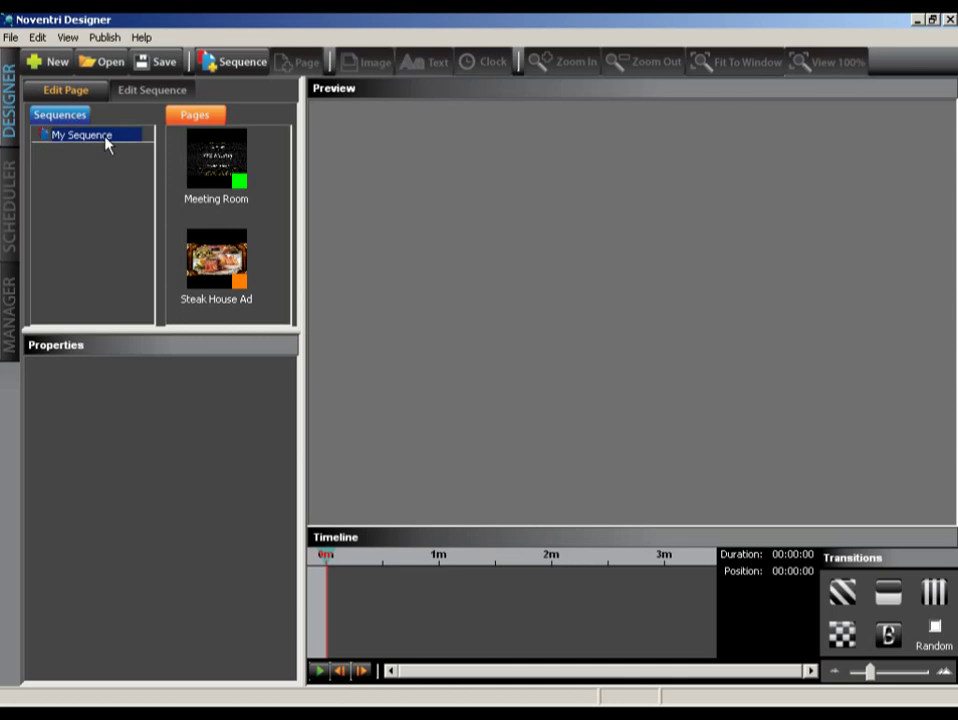
Step: Add Meeting Room, Steak House Ad, then Meeting Room again to the timeline
{"action": "double_click", "coordinate": [210, 158]}
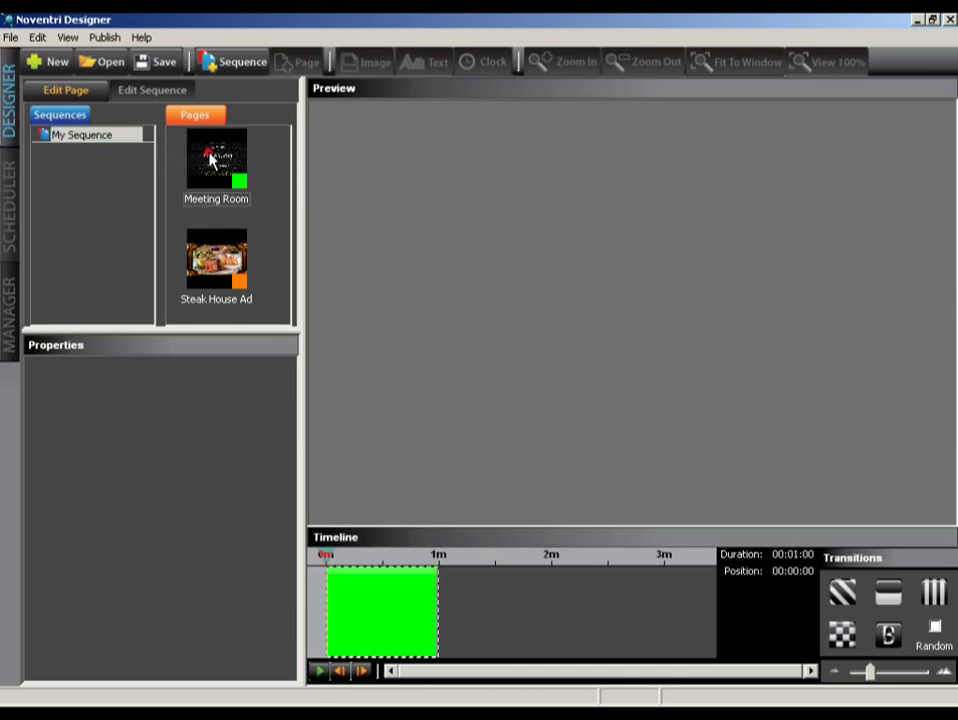
{"action": "double_click", "coordinate": [238, 268]}
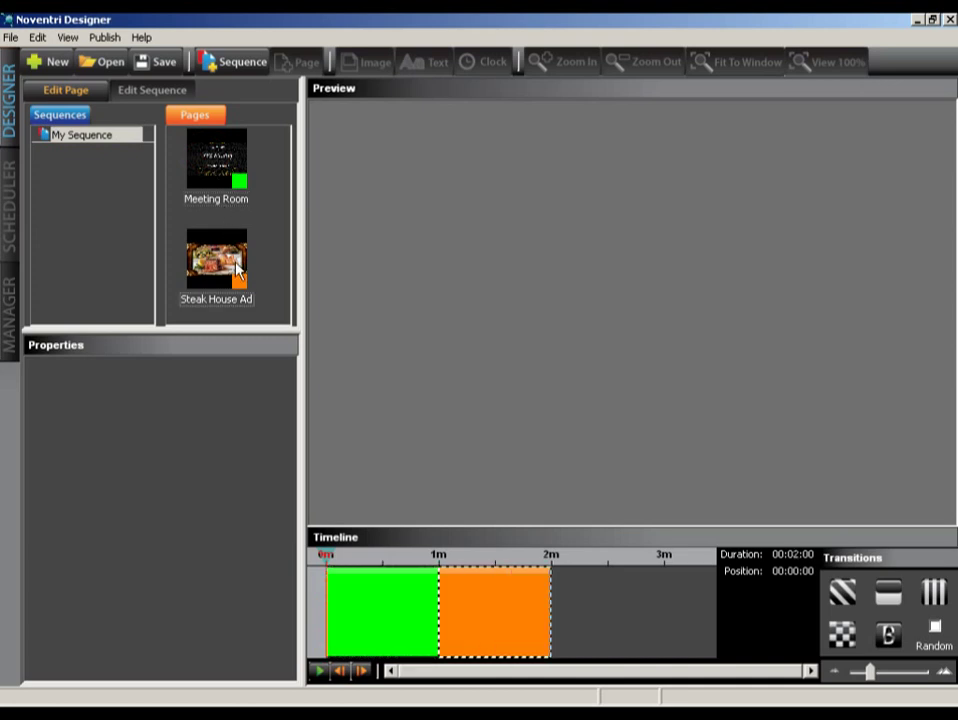
{"action": "double_click", "coordinate": [217, 175]}
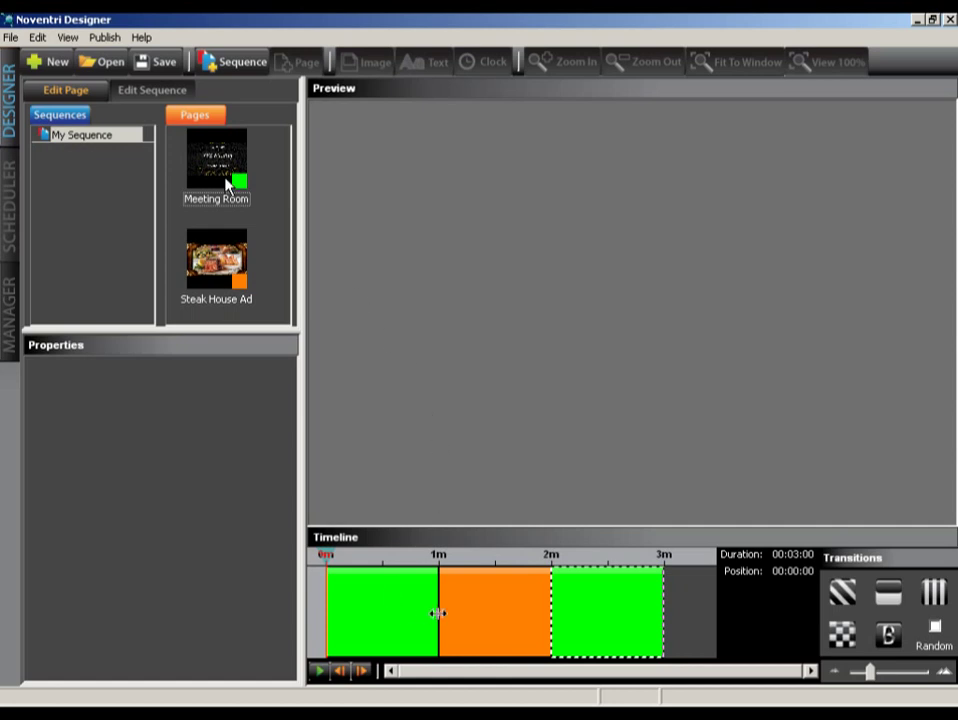
Step: Resize the clips: first Meeting Room ~35 s, Steak House Ad ~1:30, final Meeting Room shorter, totalling 2:20
{"action": "left_click_drag", "start_coordinate": [437, 613], "coordinate": [383, 613]}
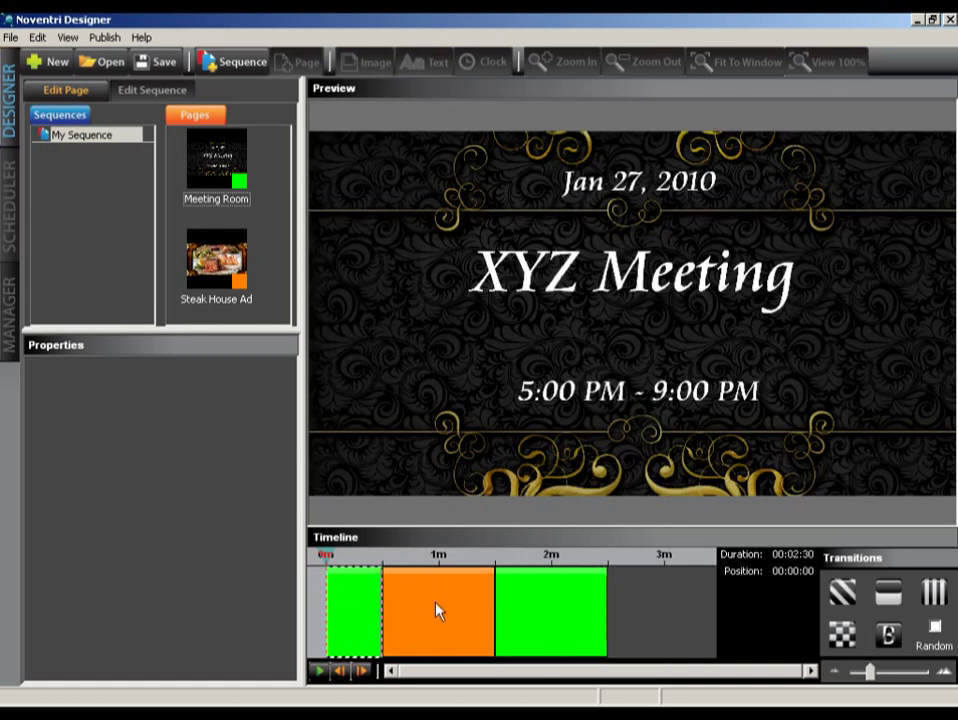
{"action": "left_click", "coordinate": [436, 612]}
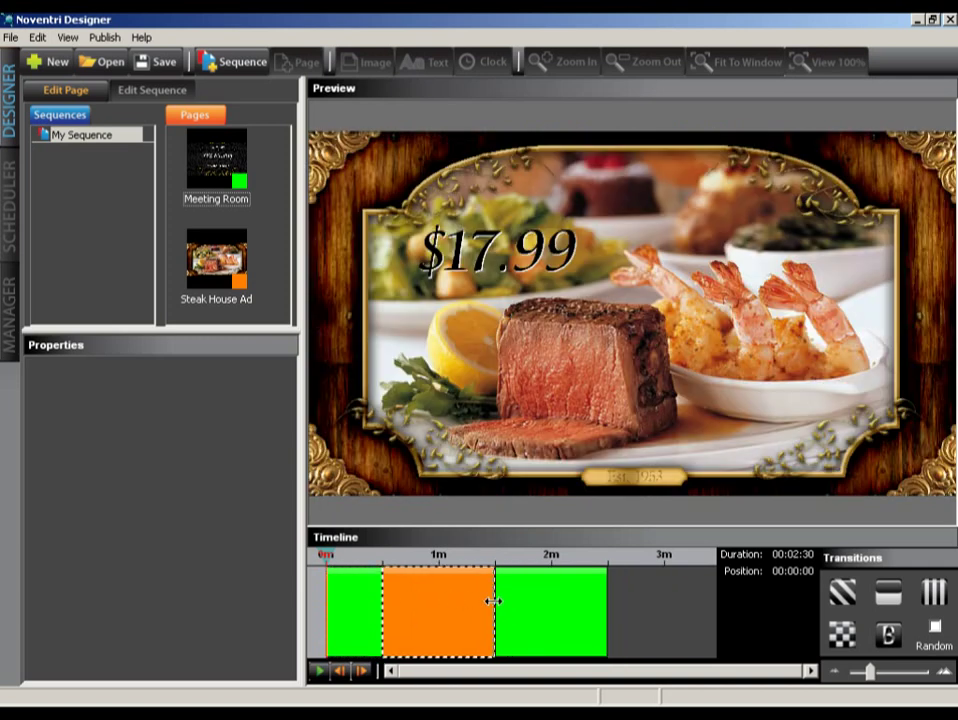
{"action": "left_click_drag", "start_coordinate": [493, 601], "coordinate": [551, 601]}
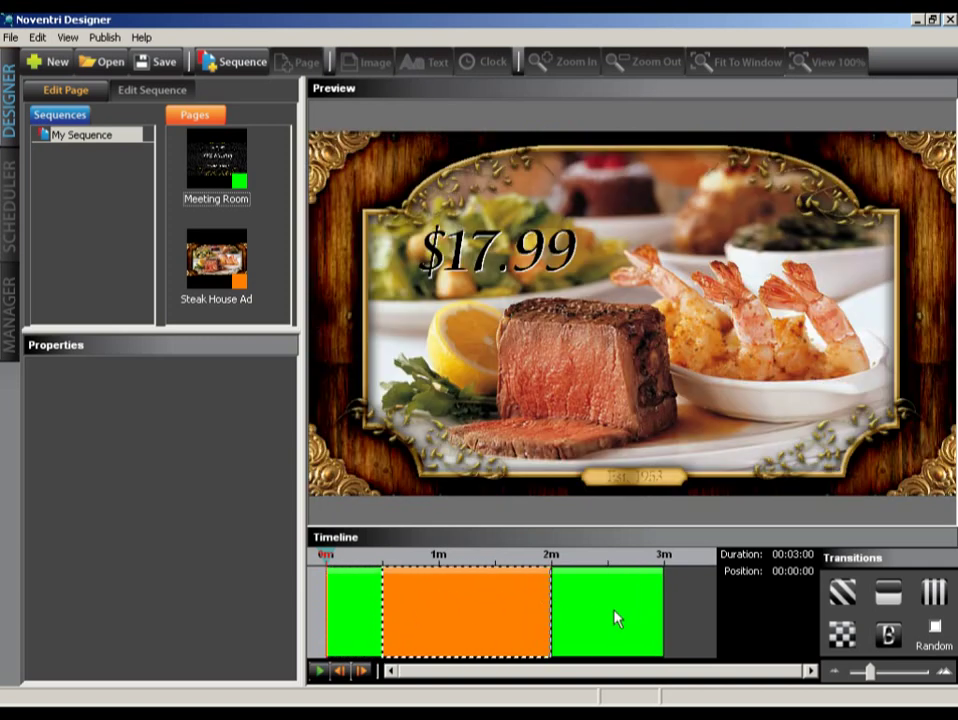
{"action": "left_click_drag", "start_coordinate": [641, 611], "coordinate": [589, 610]}
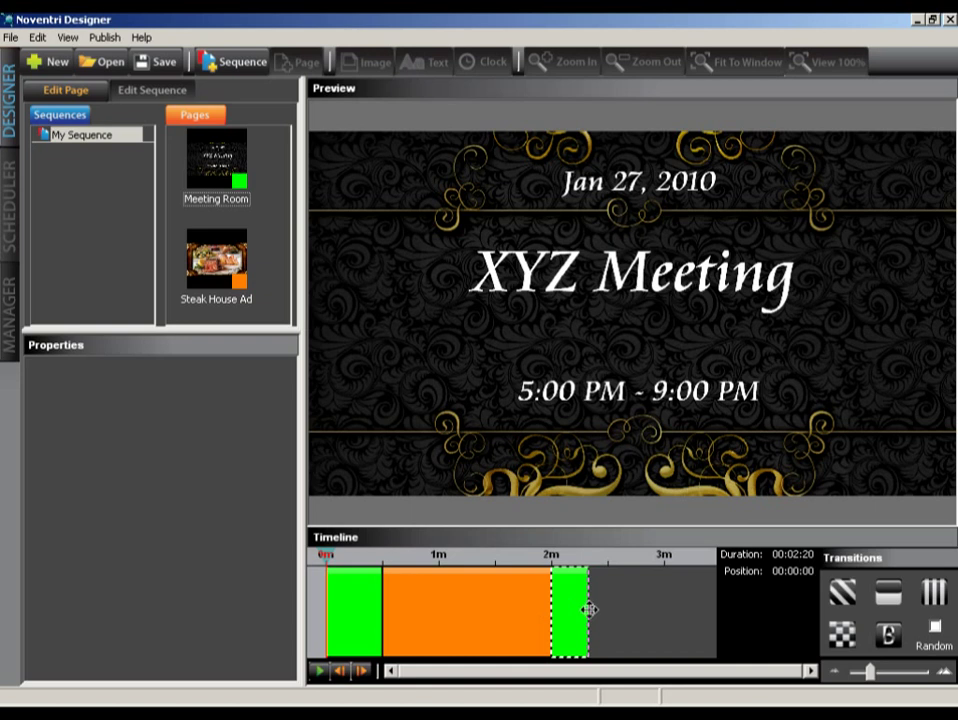
Step: Put the first transition at the Meeting Room–Steak House Ad join and the fifth at the join back
{"action": "left_click", "coordinate": [389, 612]}
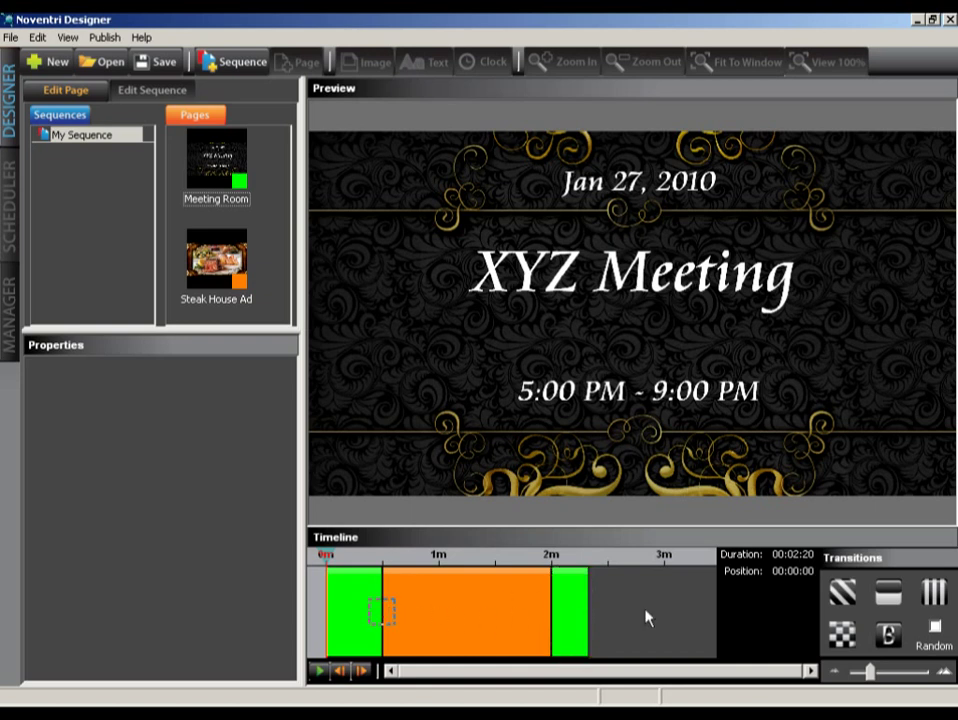
{"action": "left_click_drag", "start_coordinate": [842, 593], "coordinate": [381, 611]}
{"action": "left_click", "coordinate": [560, 623]}
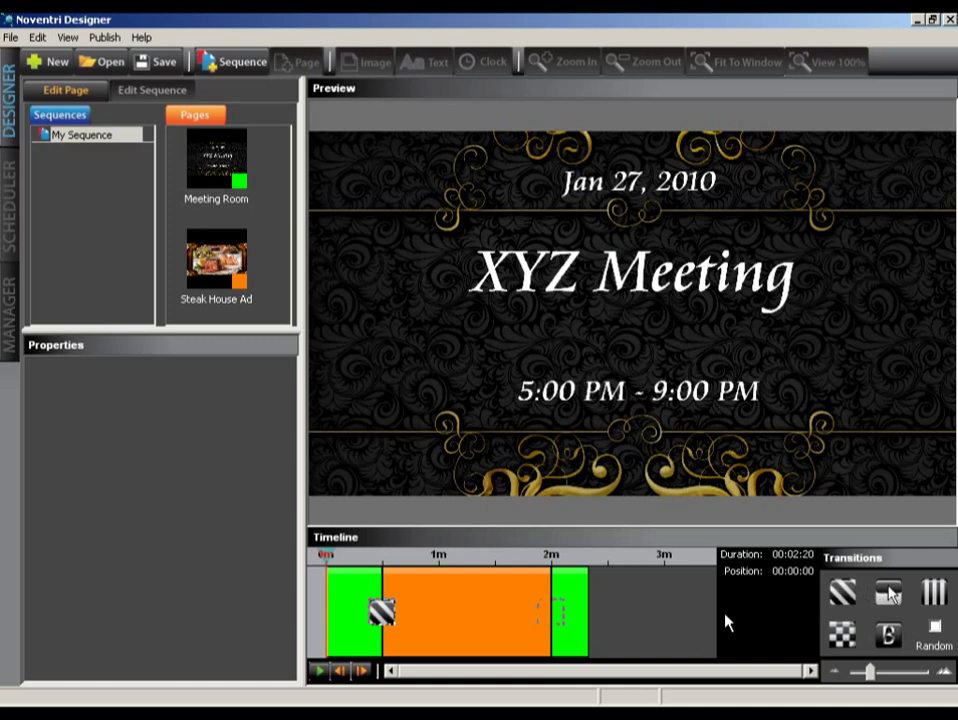
{"action": "left_click", "coordinate": [889, 634]}
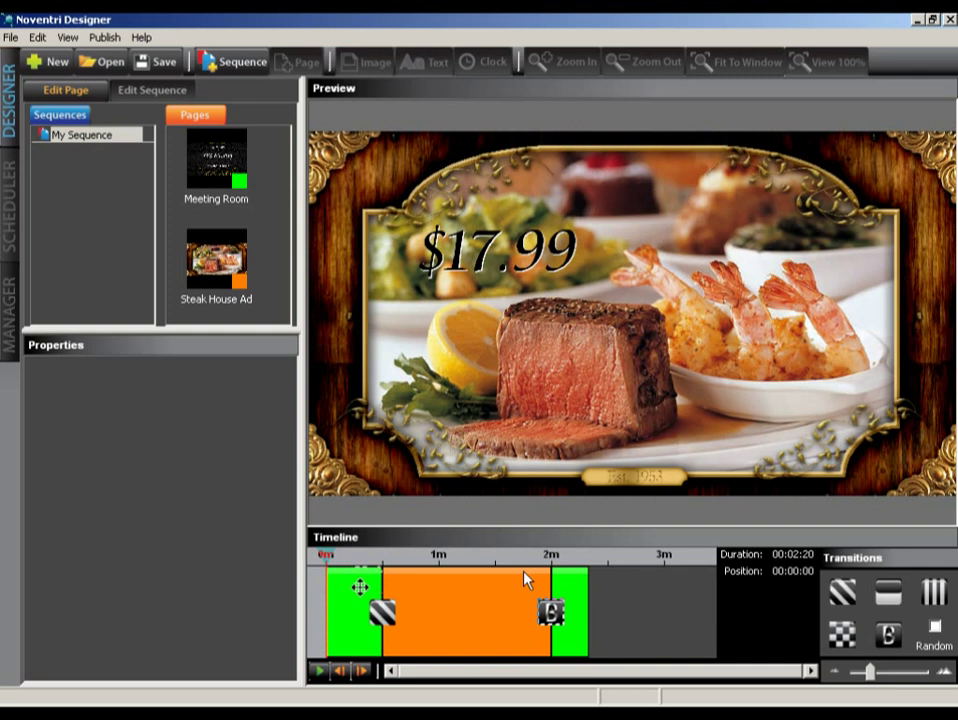
Step: Play My Sequence from the first Meeting Room clip and scrub ahead to the first transition
{"action": "left_click", "coordinate": [147, 65]}
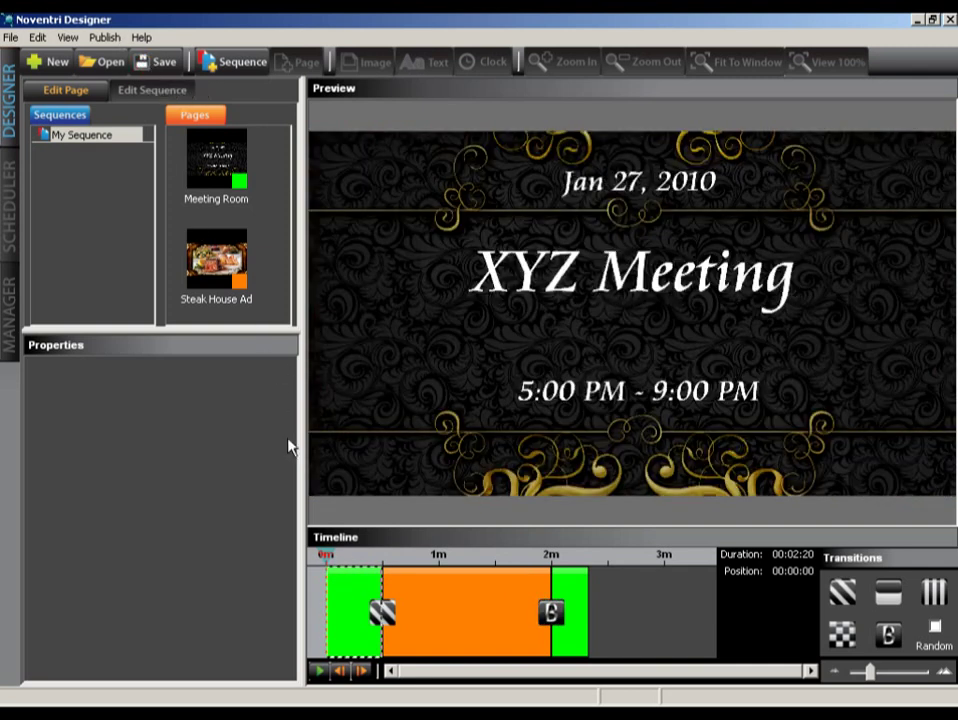
{"action": "left_click", "coordinate": [320, 672]}
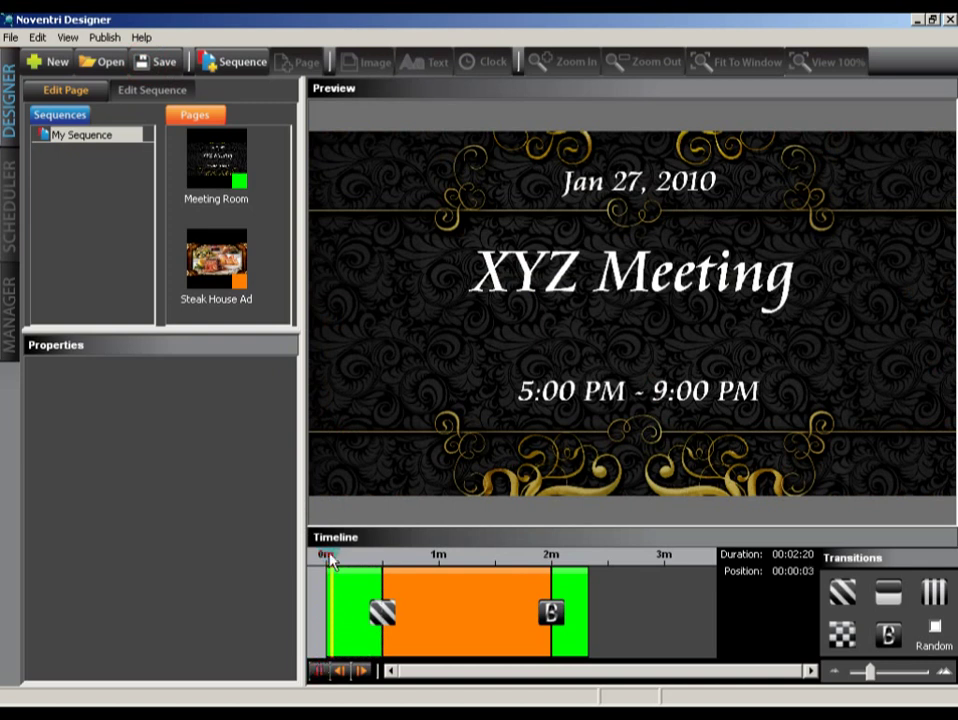
{"action": "left_click_drag", "start_coordinate": [352, 560], "coordinate": [380, 562]}
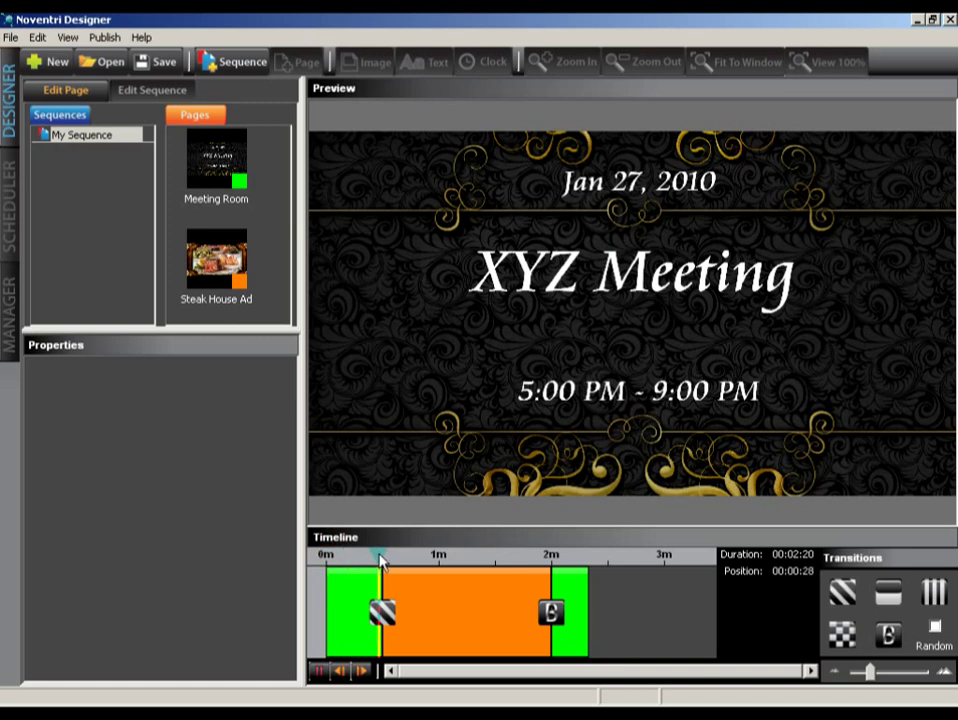